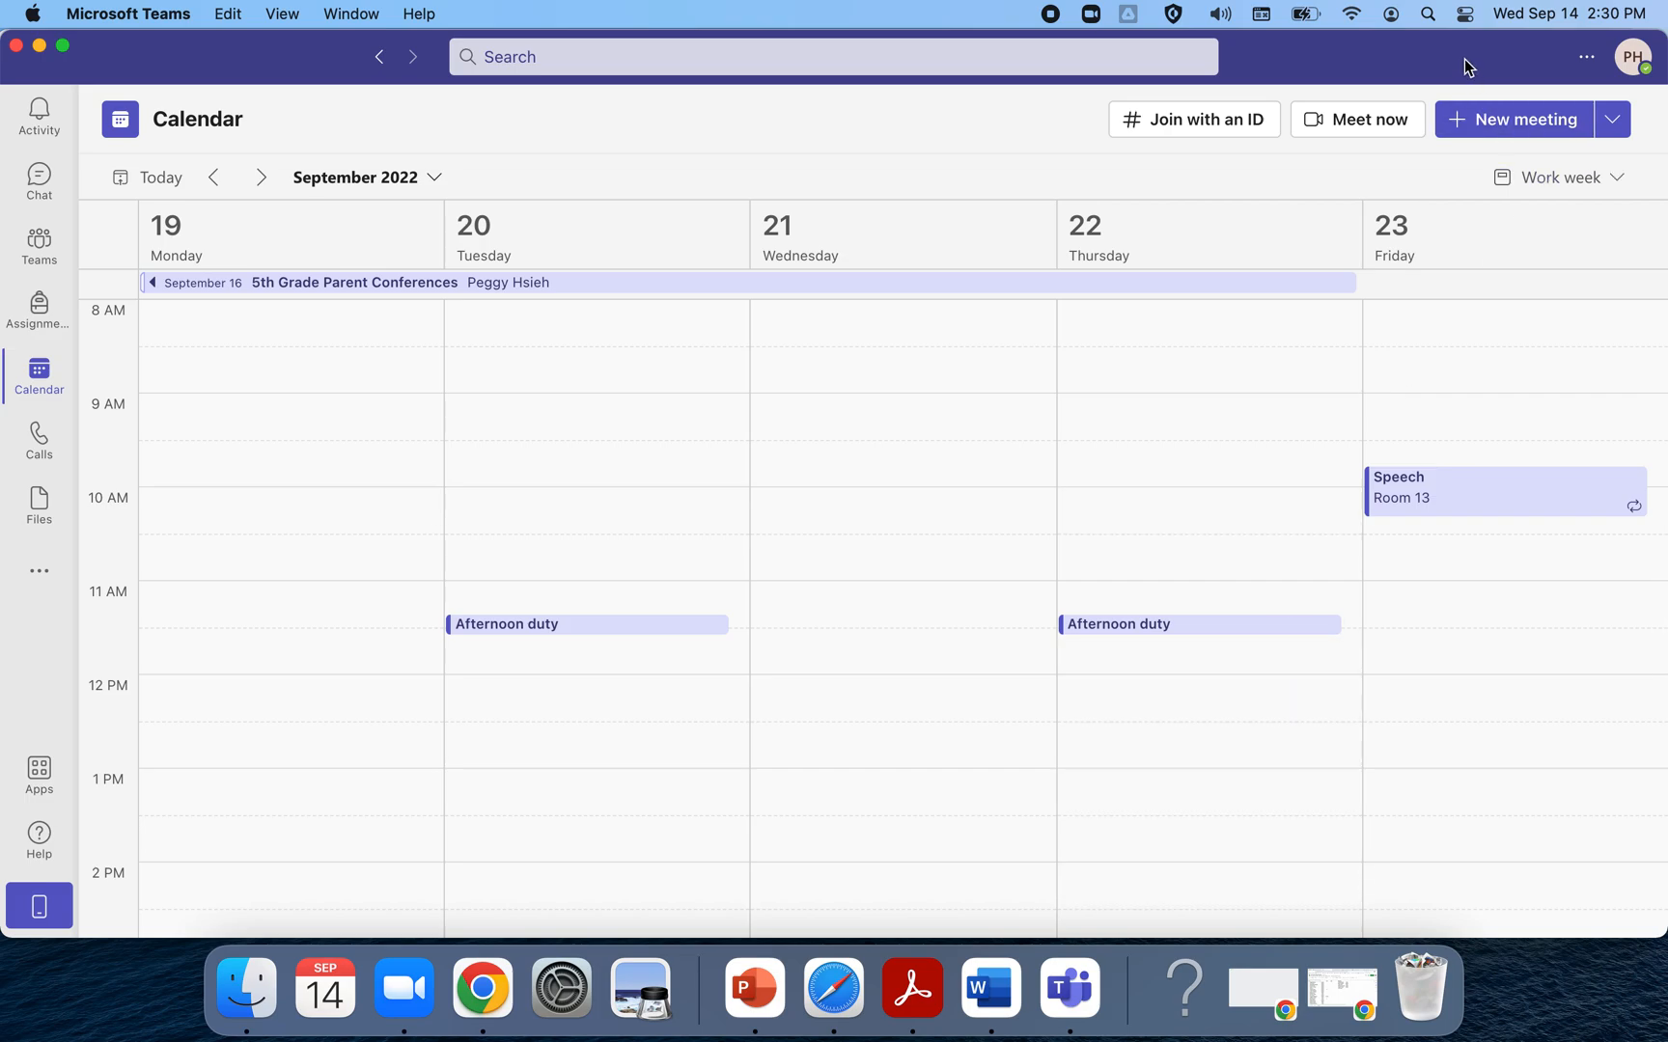
Create a new meeting titled 'Parent Conferences' with your own e-mail as the required attendee
{"action": "left_click", "coordinate": [1430, 19]}
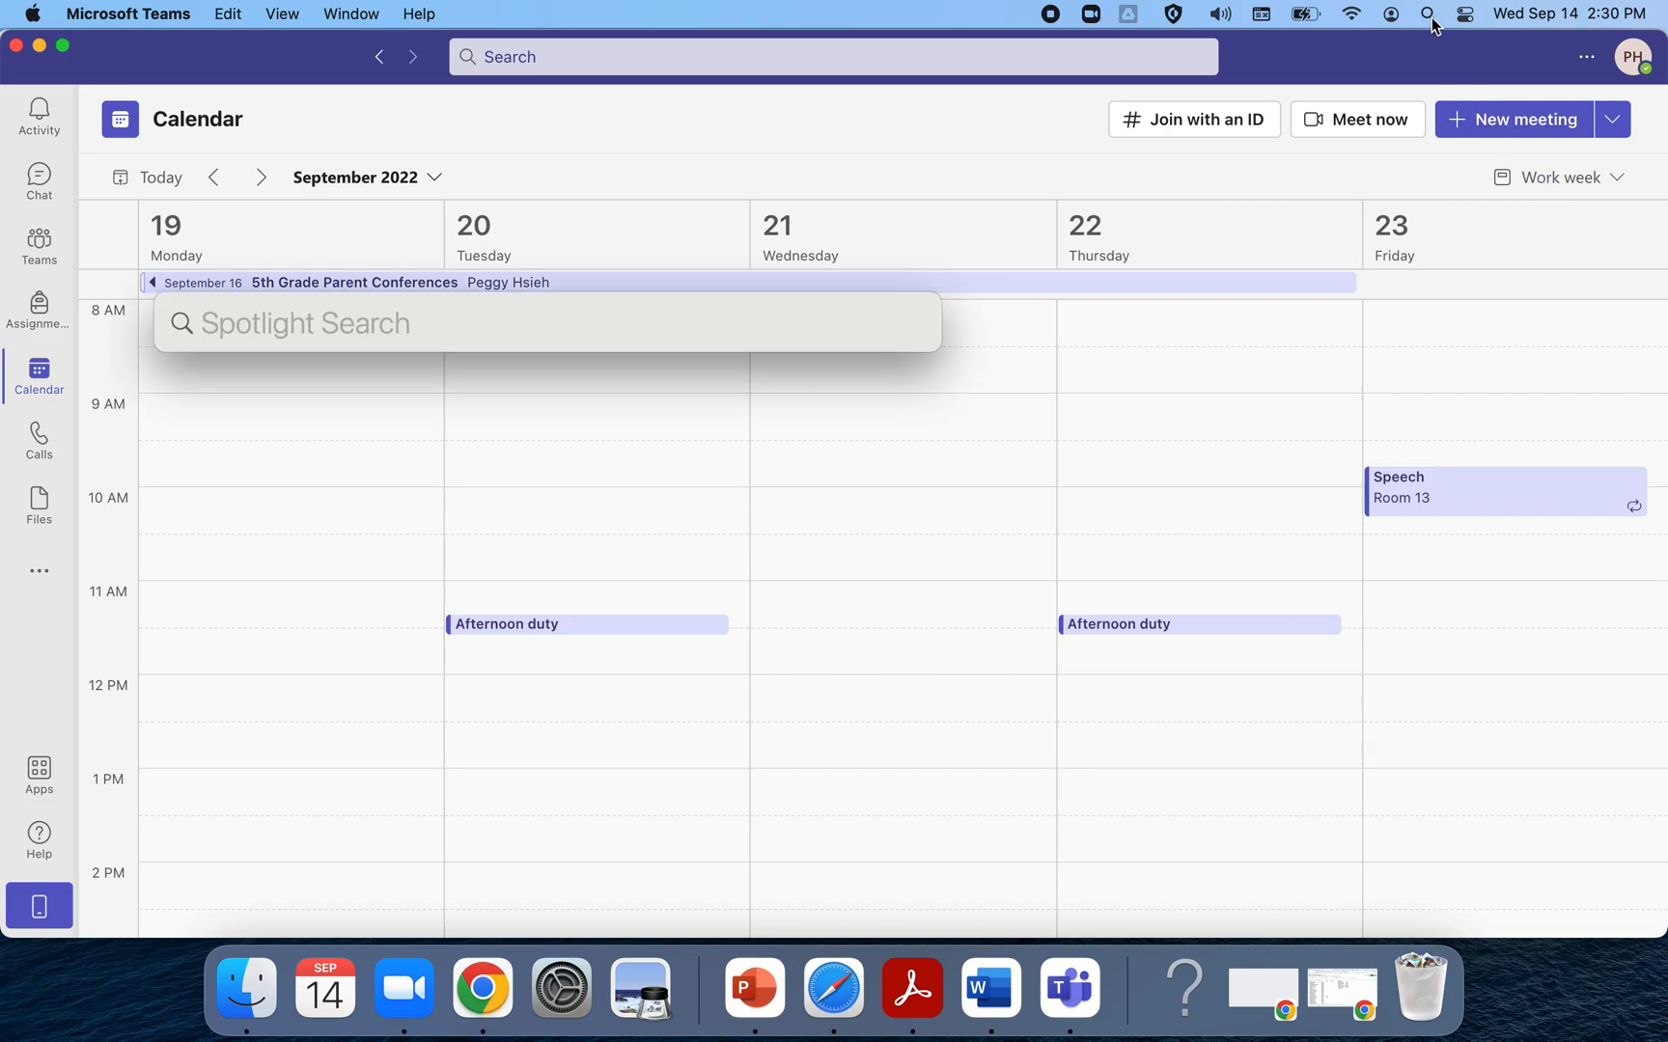
{"action": "type", "text": "mi"}
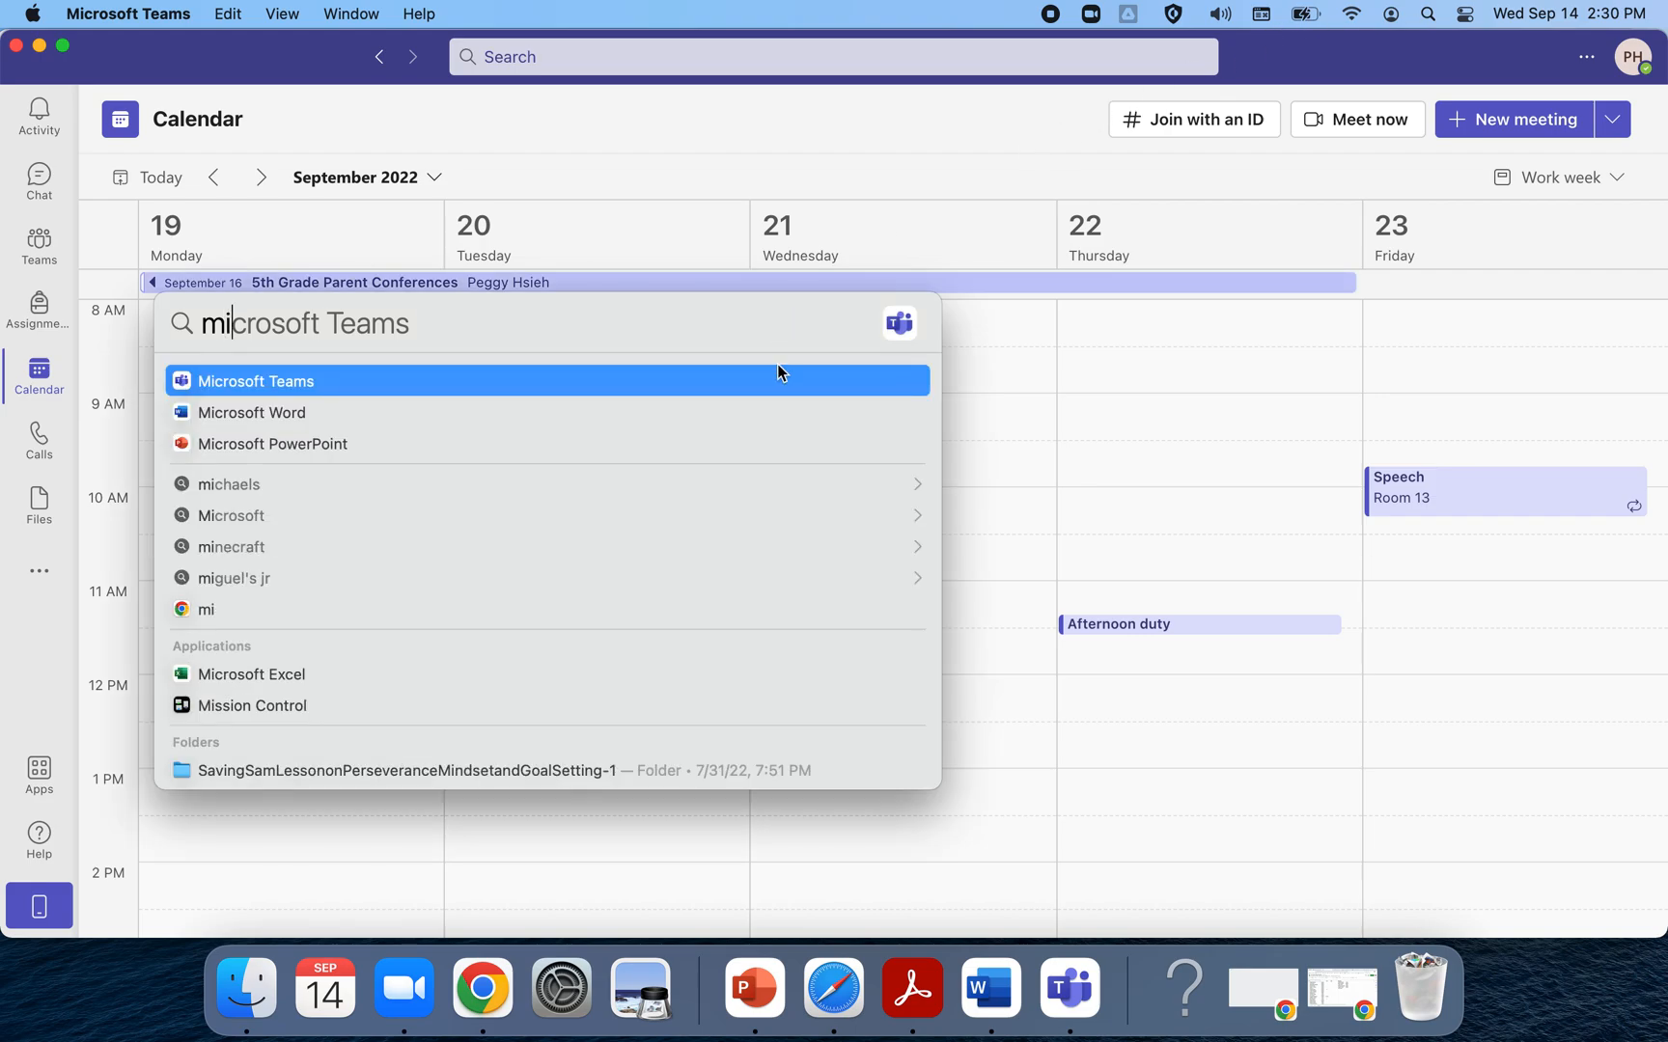
{"action": "left_click", "coordinate": [1268, 331]}
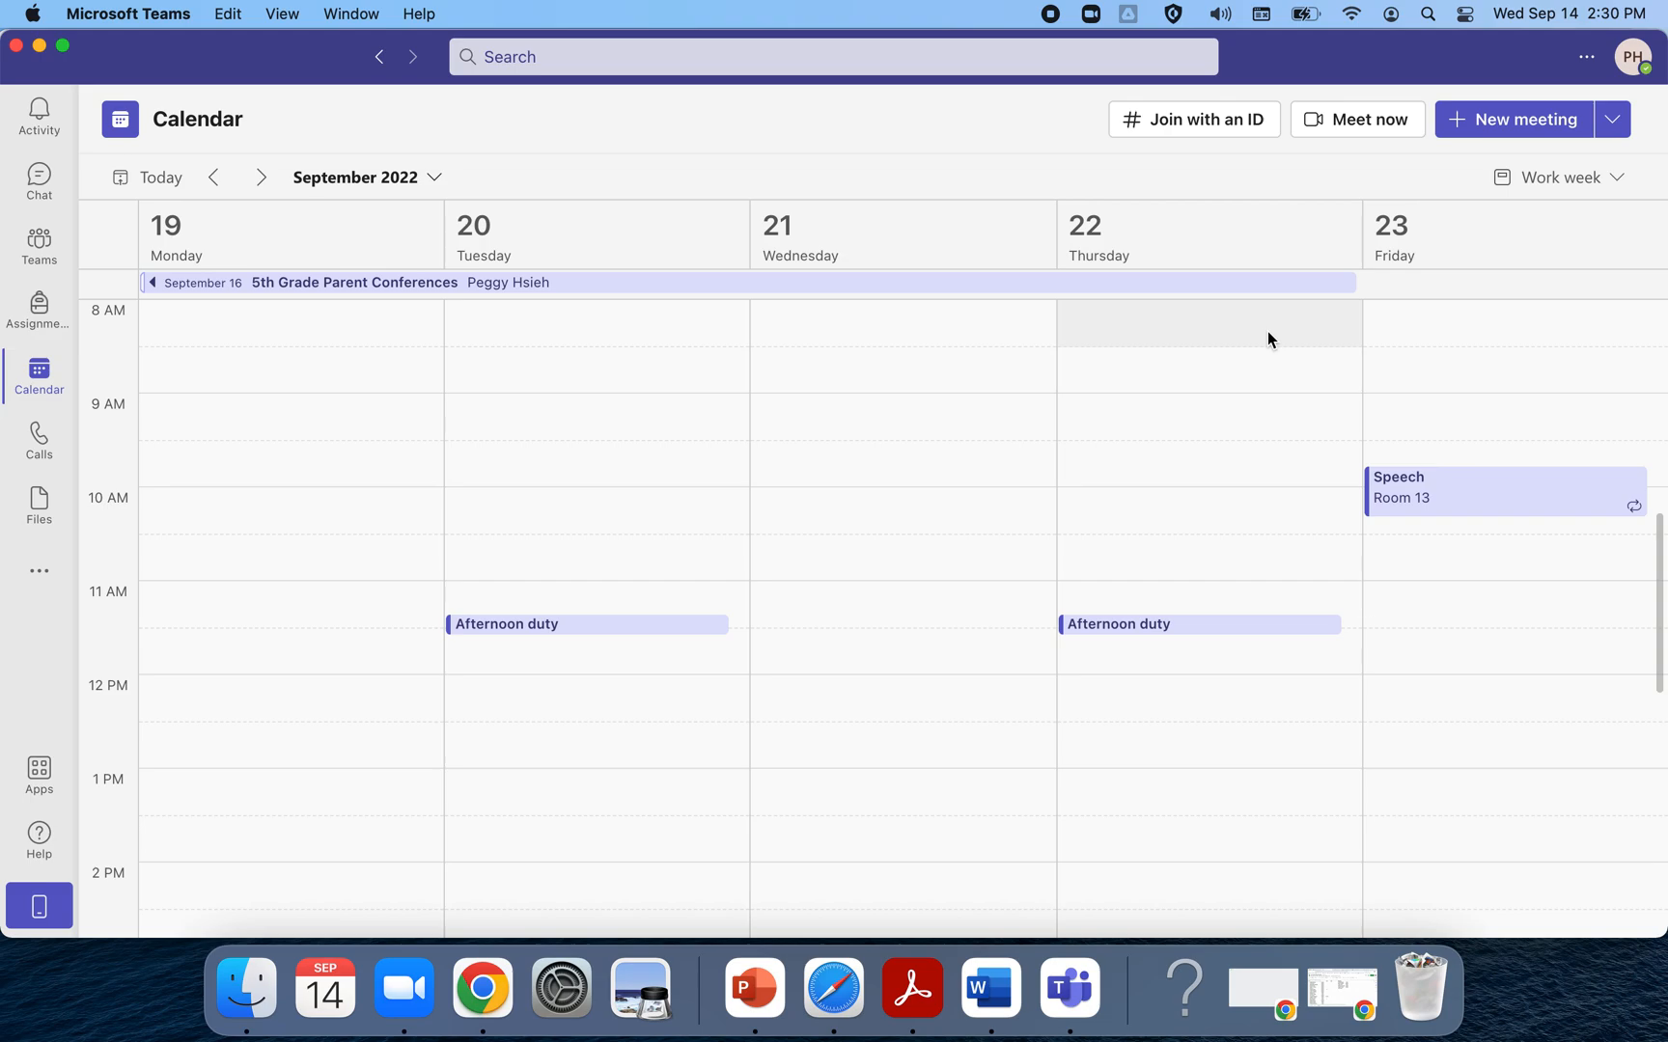
{"action": "left_click", "coordinate": [1503, 126]}
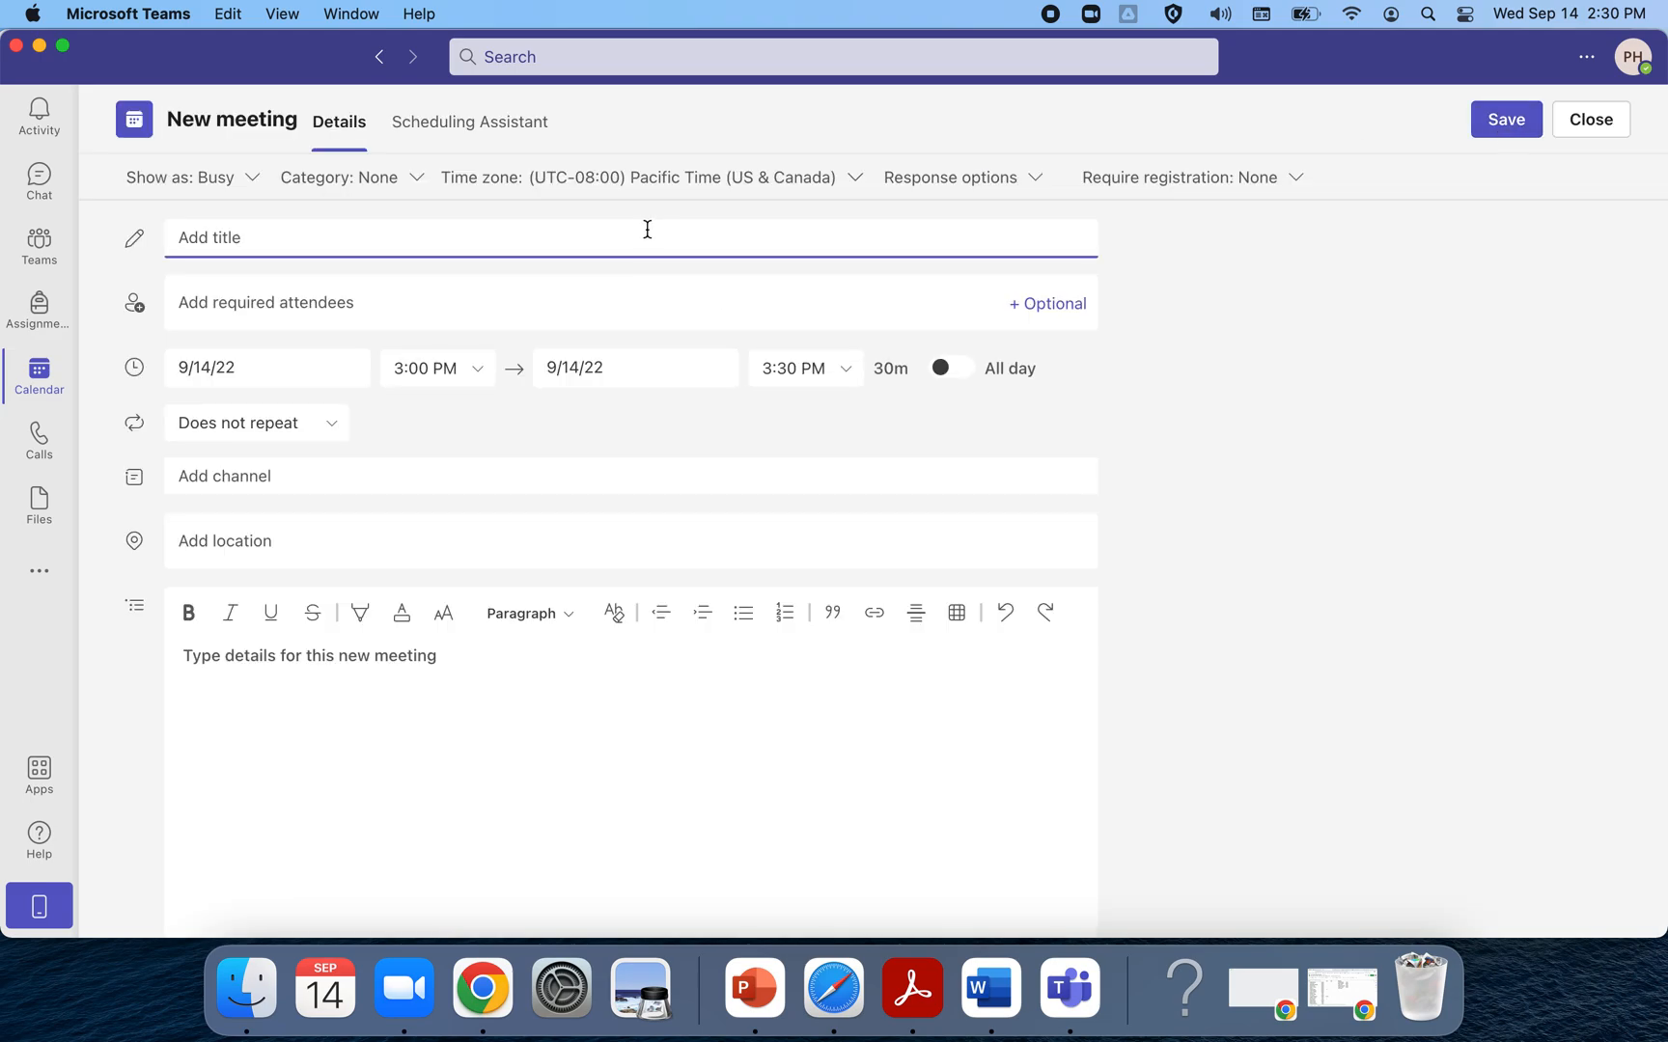
{"action": "type", "text": "Parent Conferences"}
{"action": "left_click", "coordinate": [522, 298]}
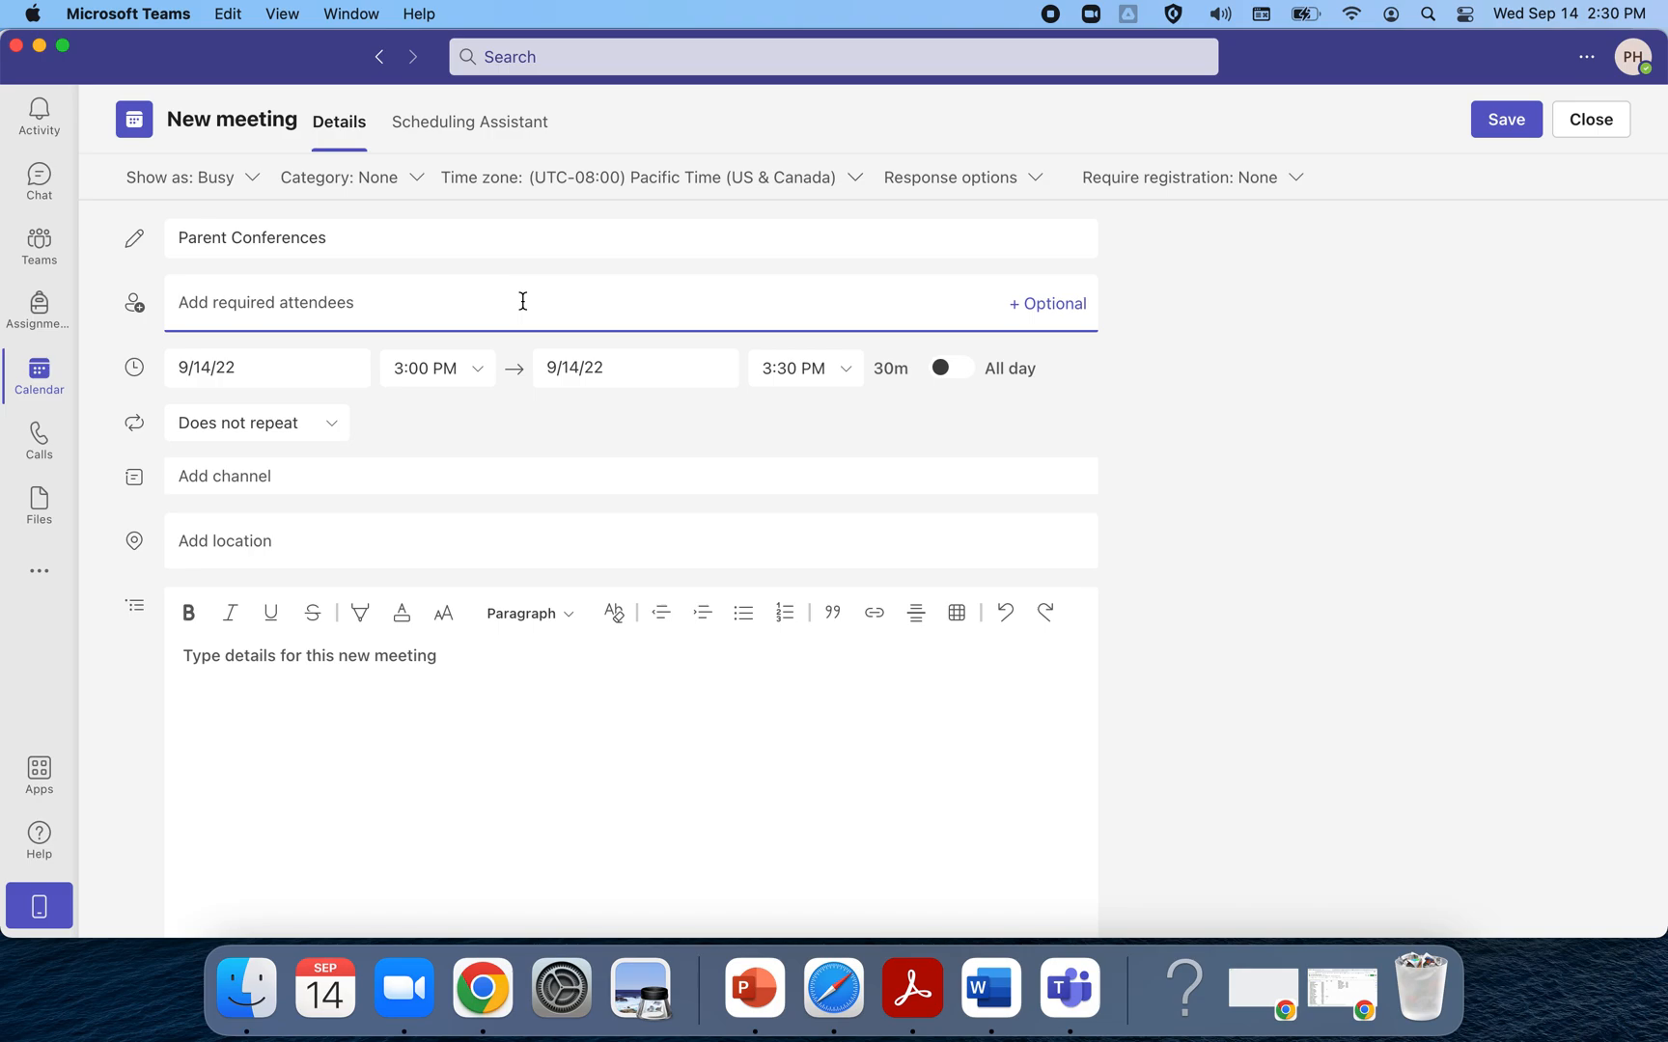
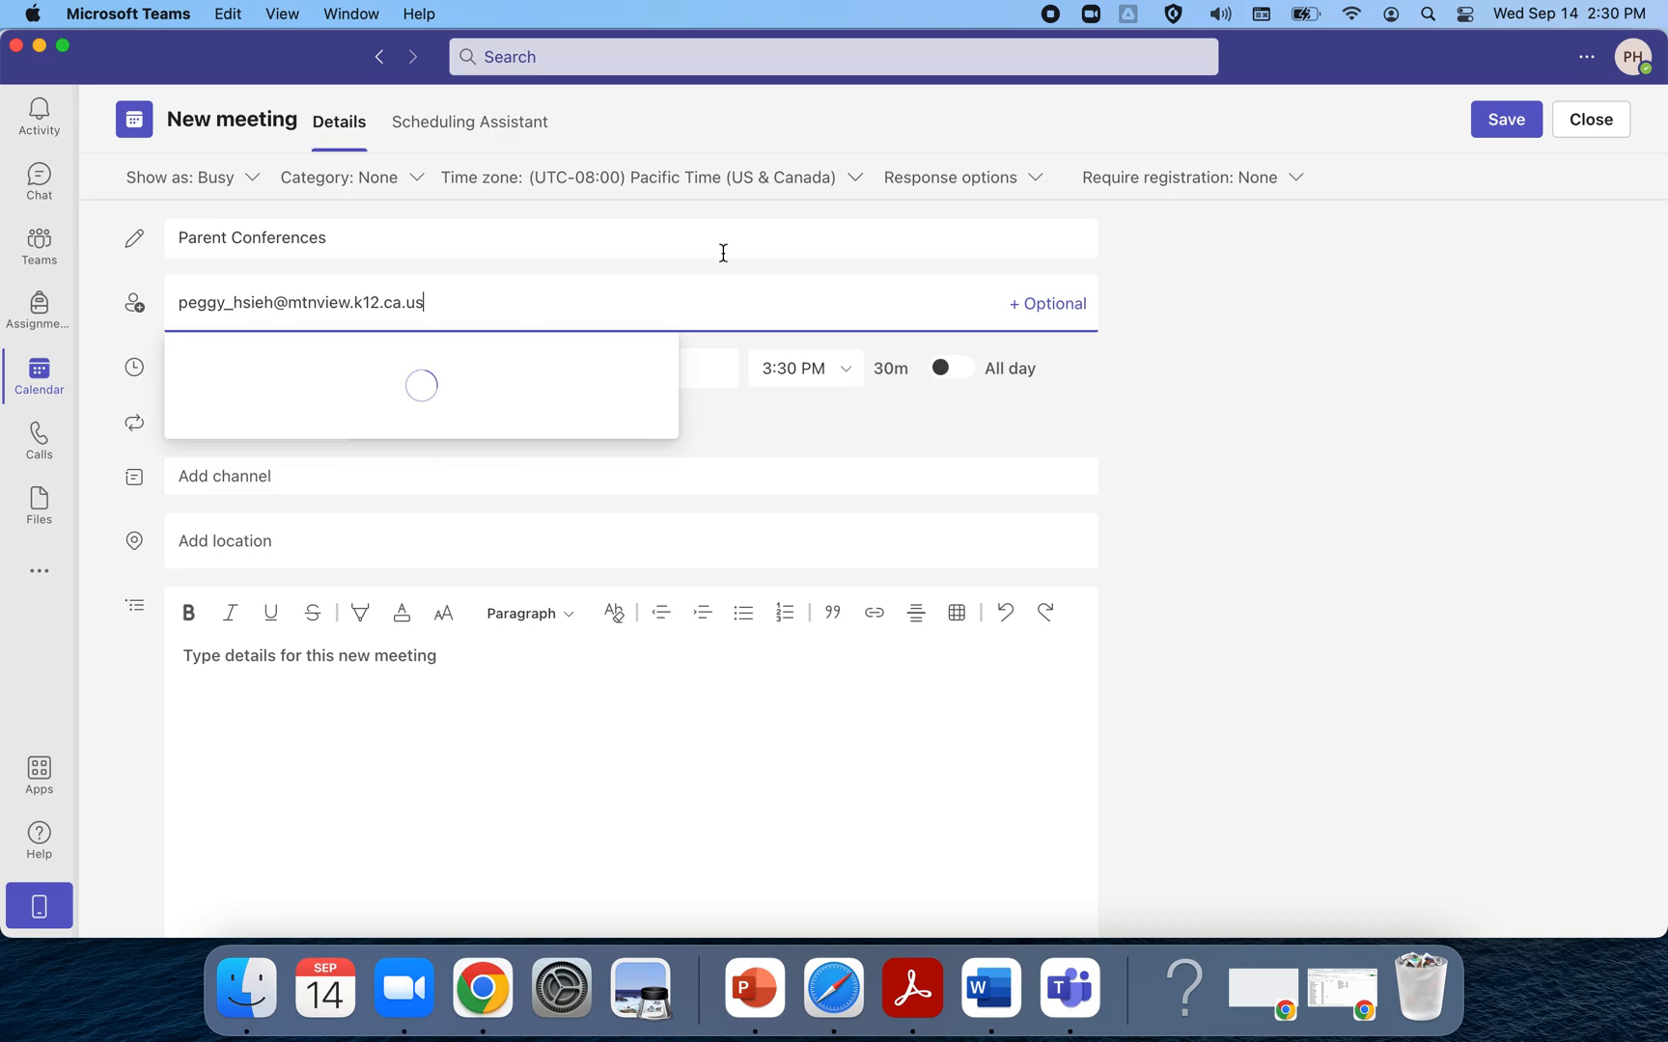
{"action": "left_click", "coordinate": [1175, 422]}
Set the meeting's start date to September 19 and end date to September 23
{"action": "left_click", "coordinate": [238, 369]}
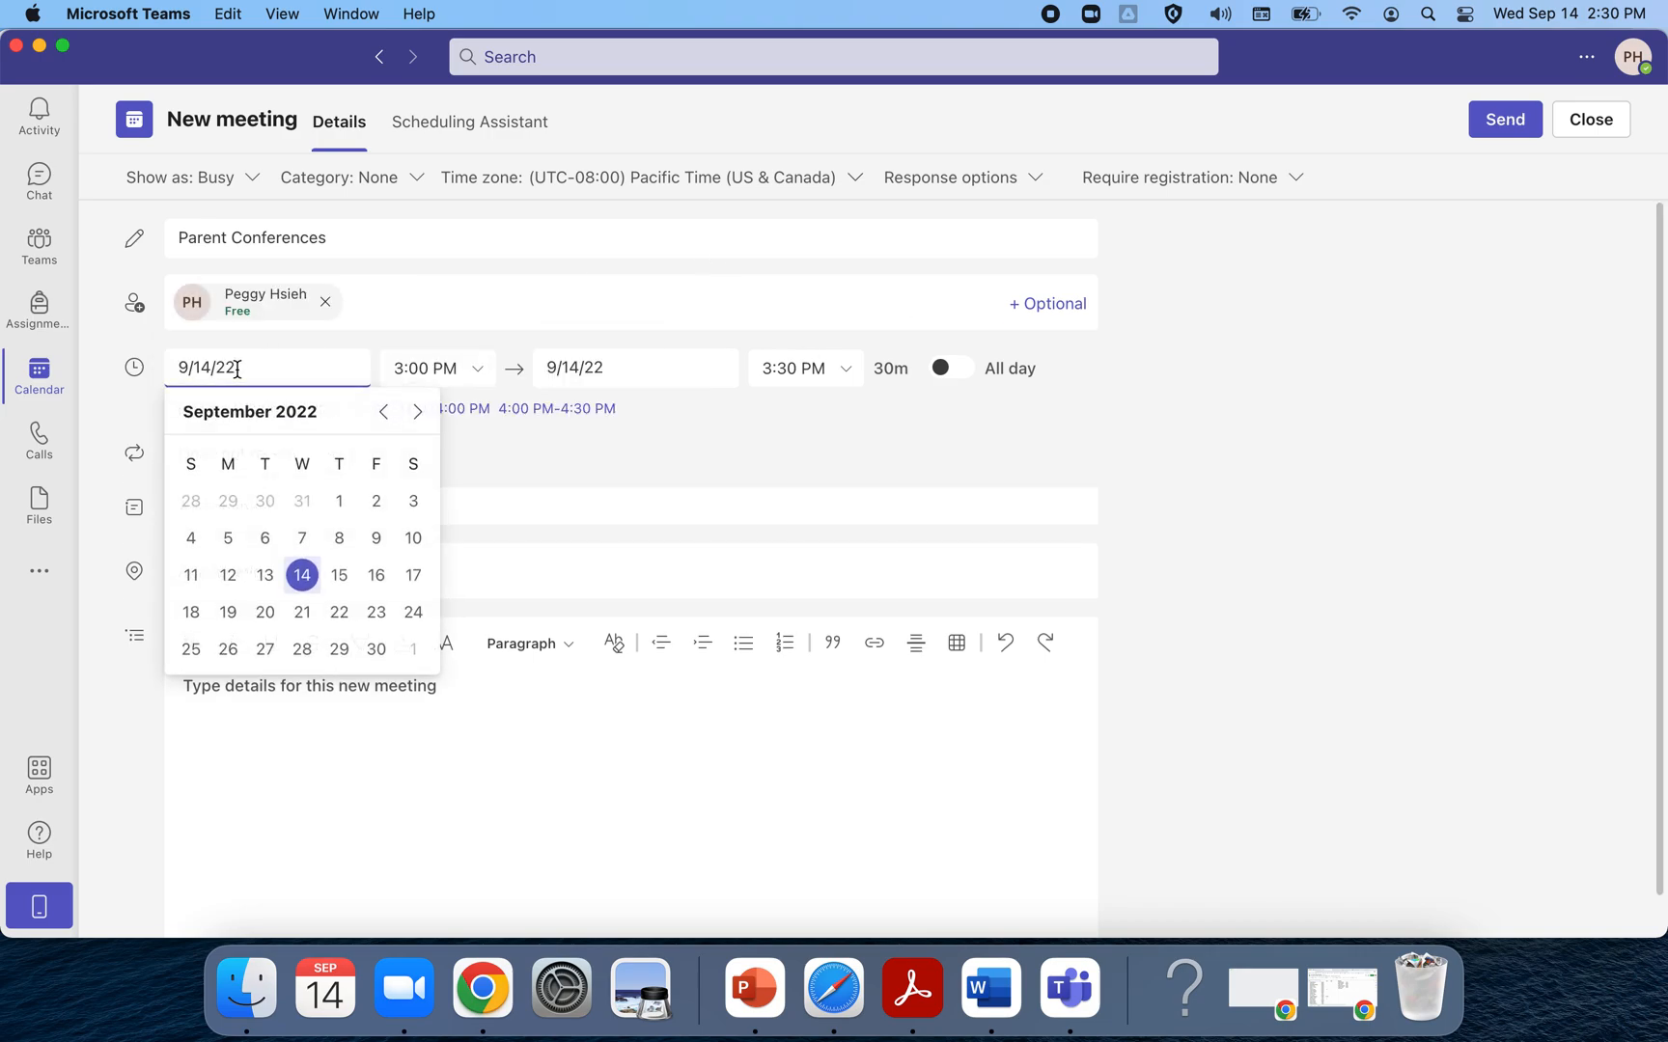
{"action": "left_click", "coordinate": [228, 615]}
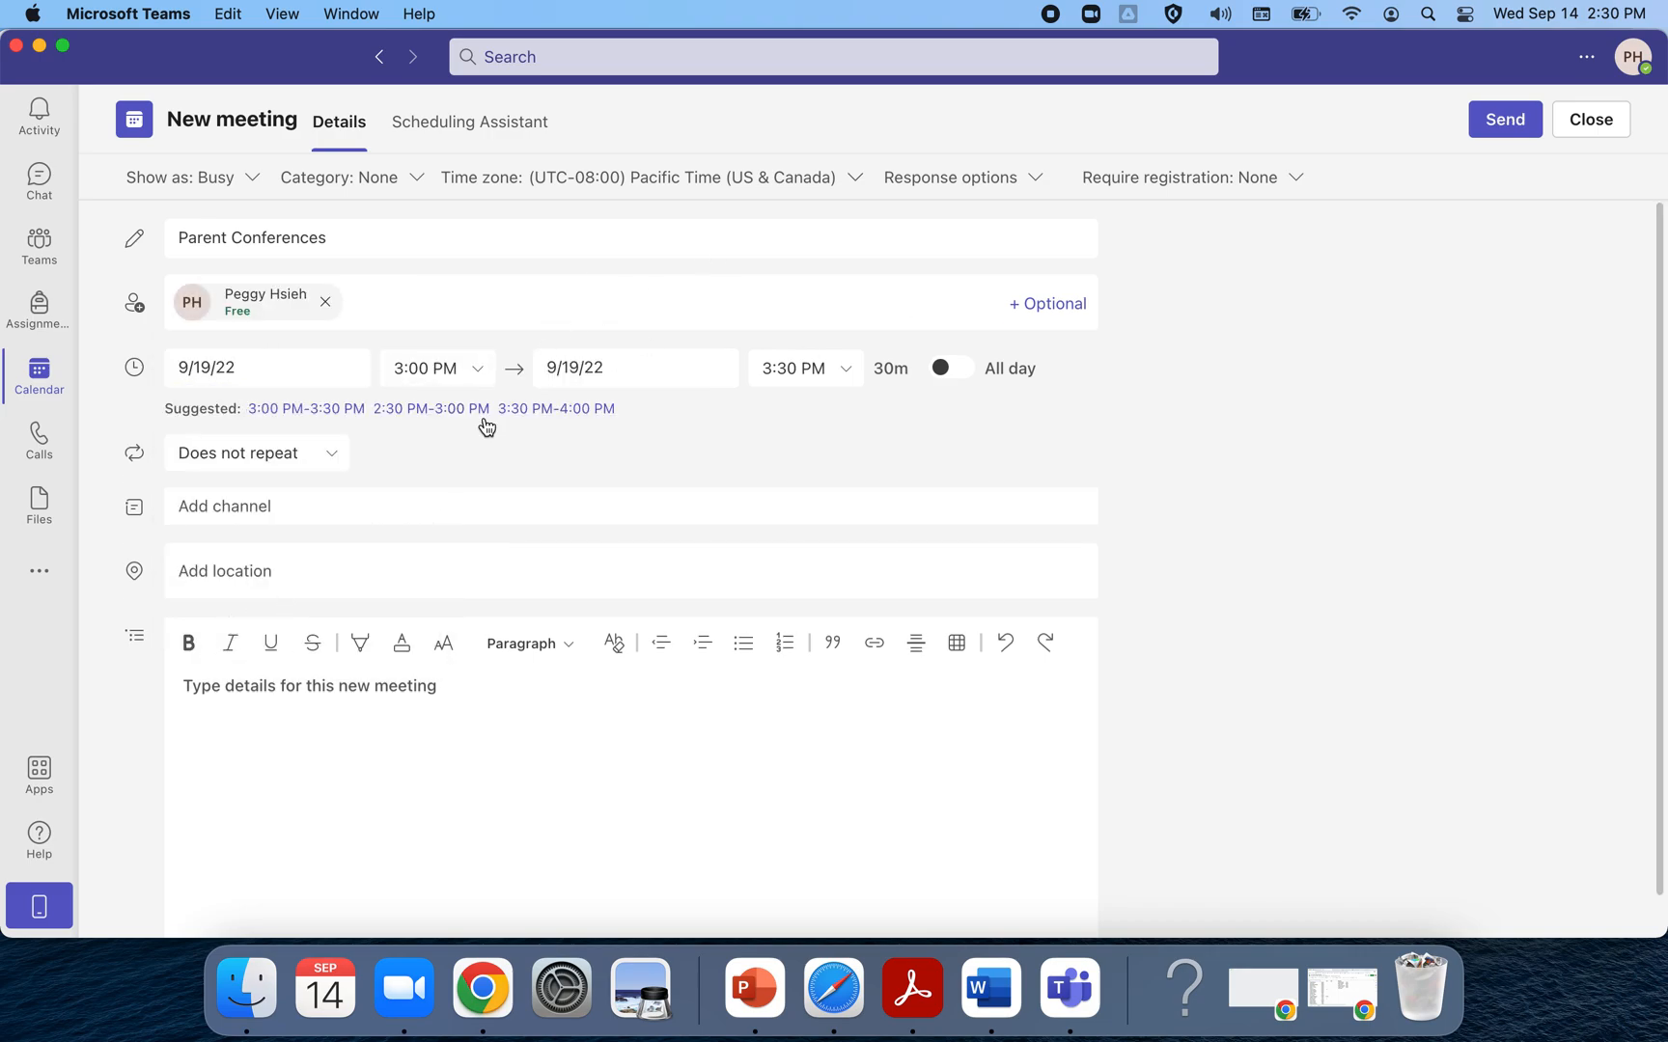
{"action": "left_click", "coordinate": [612, 372]}
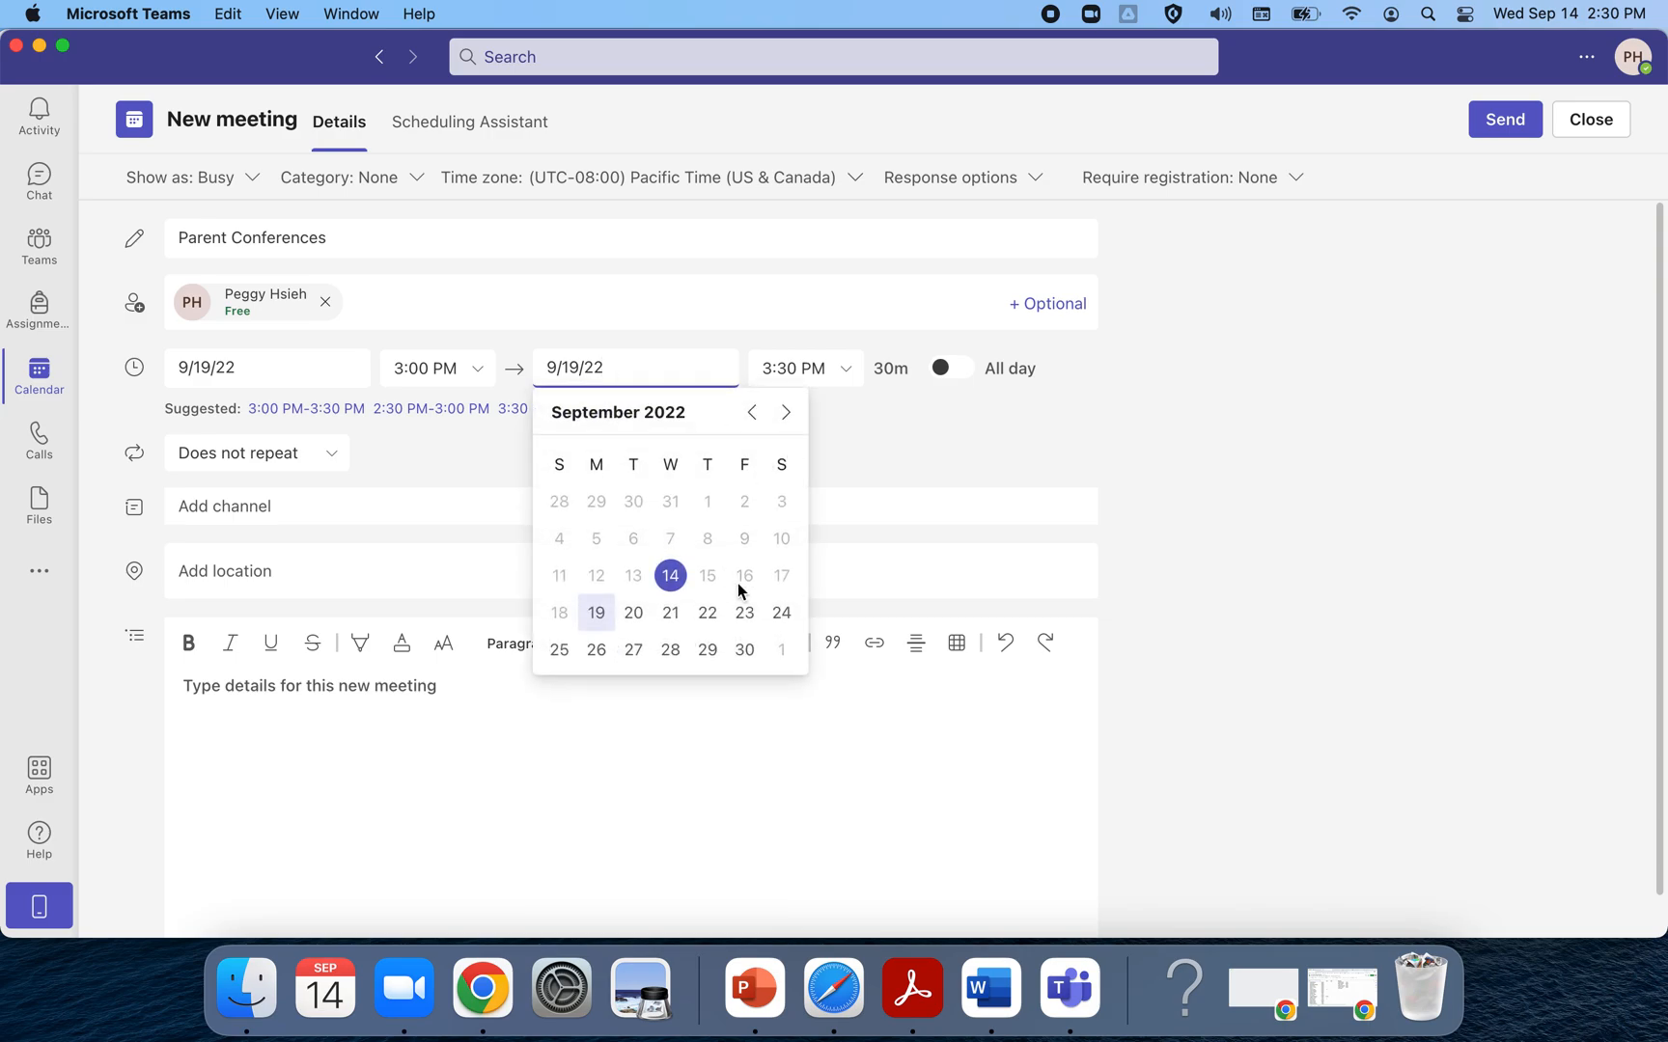
{"action": "left_click", "coordinate": [744, 614]}
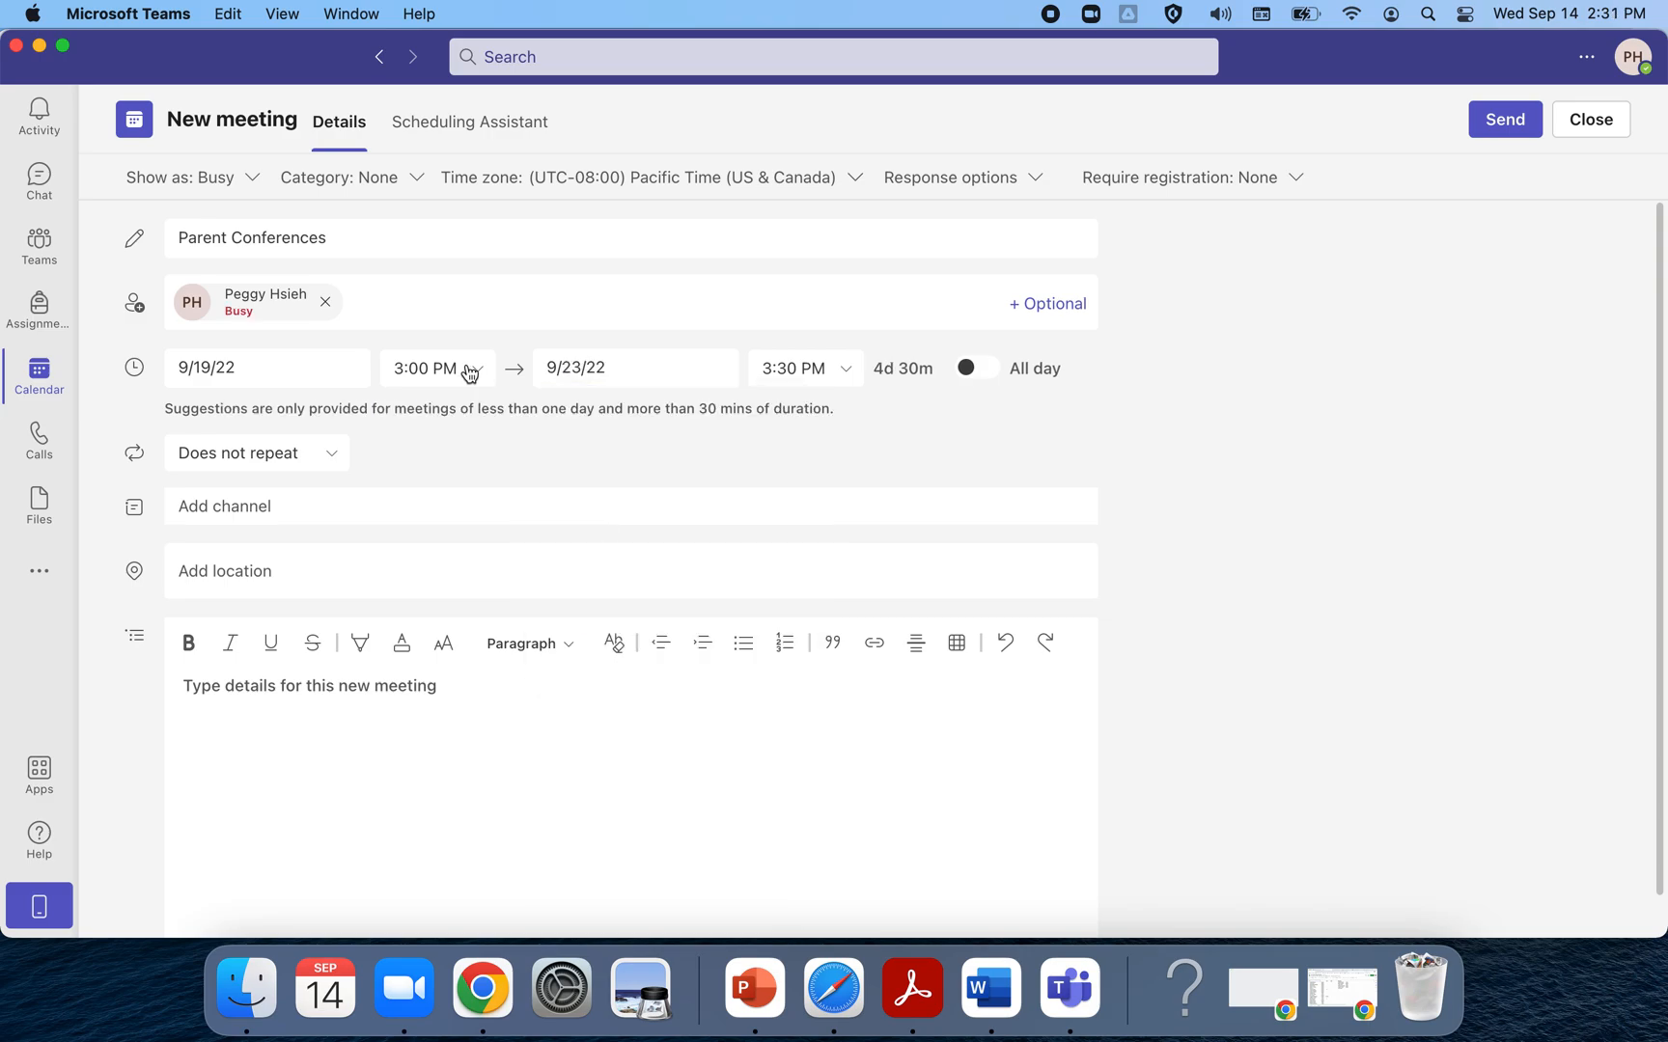
Change the start time to 12:30 PM, keeping the 1:00 PM end on 9/23
{"action": "left_click", "coordinate": [470, 373]}
{"action": "scroll", "coordinate": [467, 477], "scroll_direction": "up", "scroll_amount": 2}
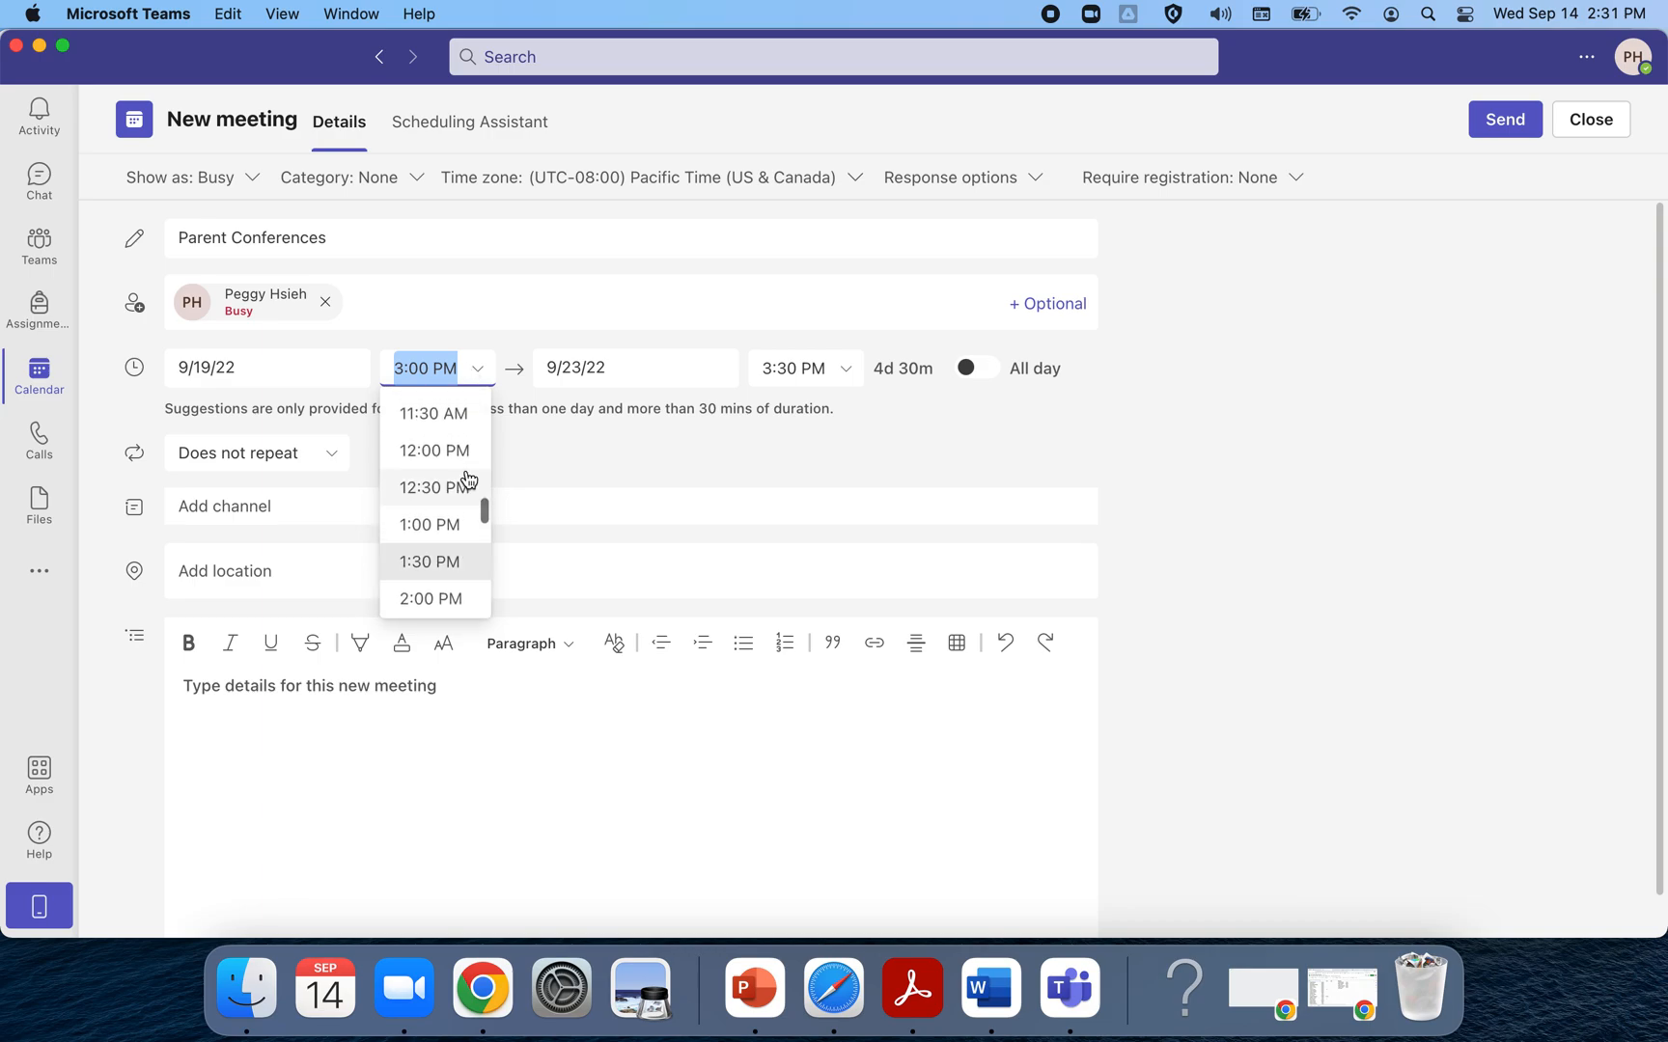
{"action": "scroll", "coordinate": [461, 531], "scroll_direction": "up", "scroll_amount": 1}
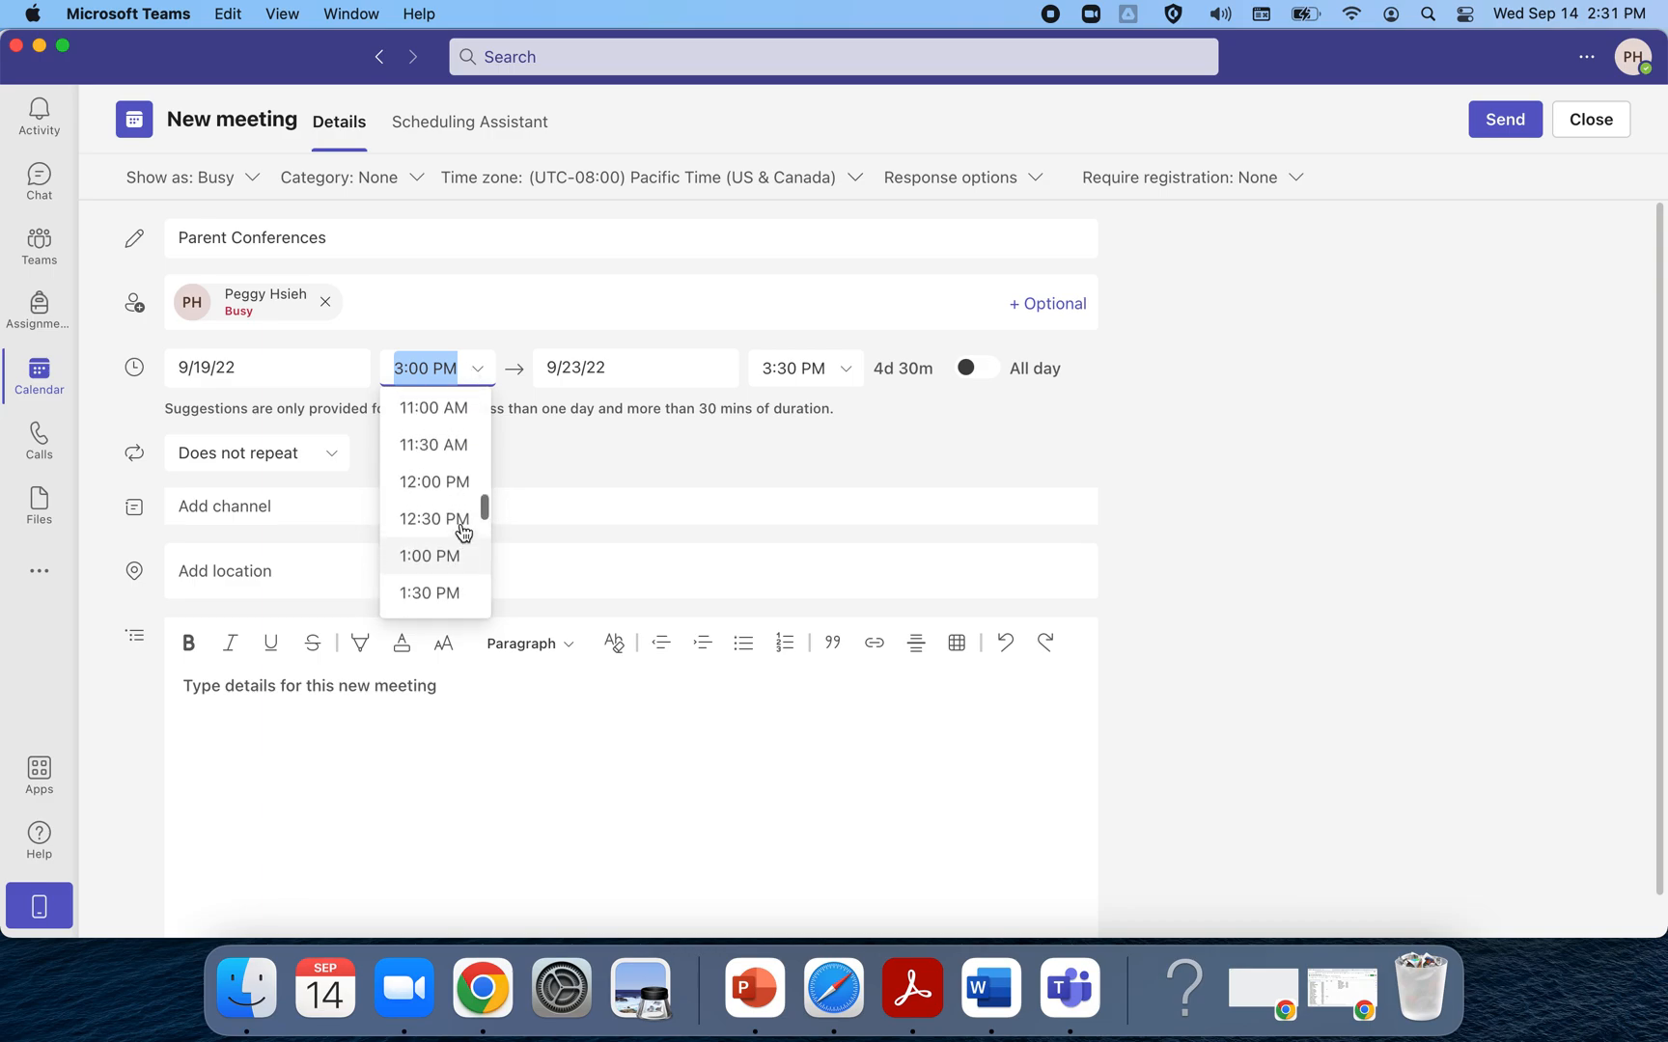
{"action": "scroll", "coordinate": [461, 532], "scroll_direction": "down", "scroll_amount": 3}
{"action": "left_click", "coordinate": [430, 538]}
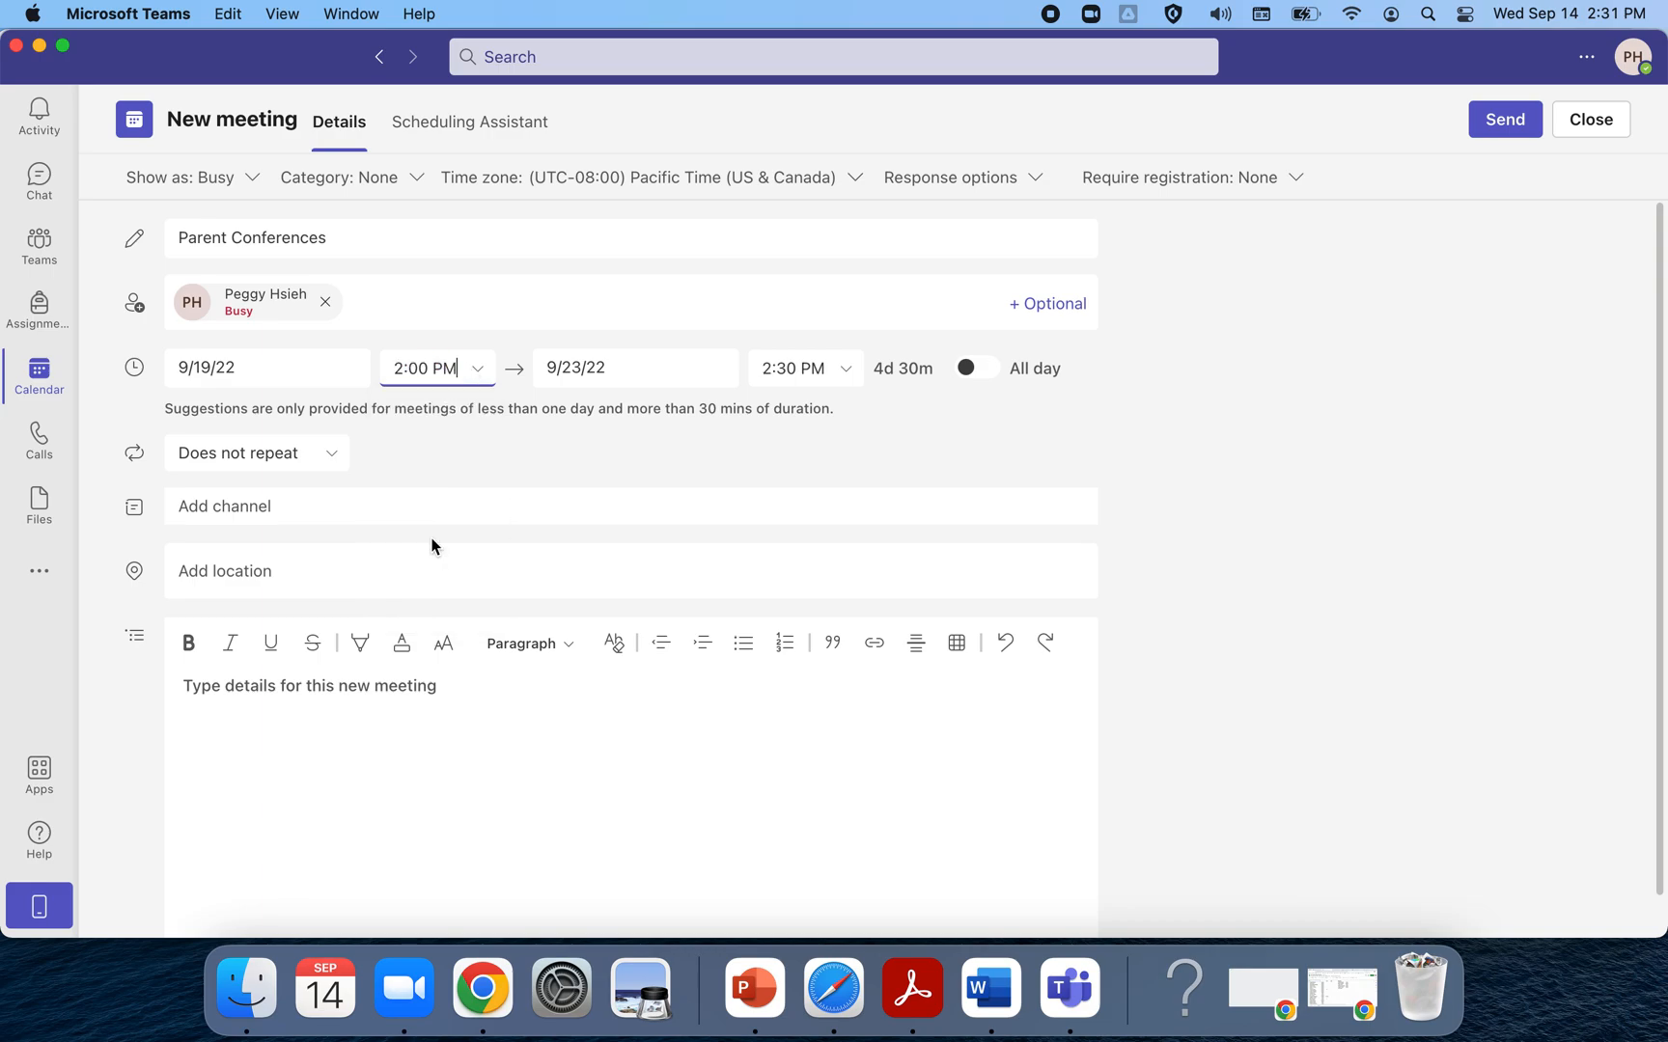
{"action": "left_click", "coordinate": [476, 377]}
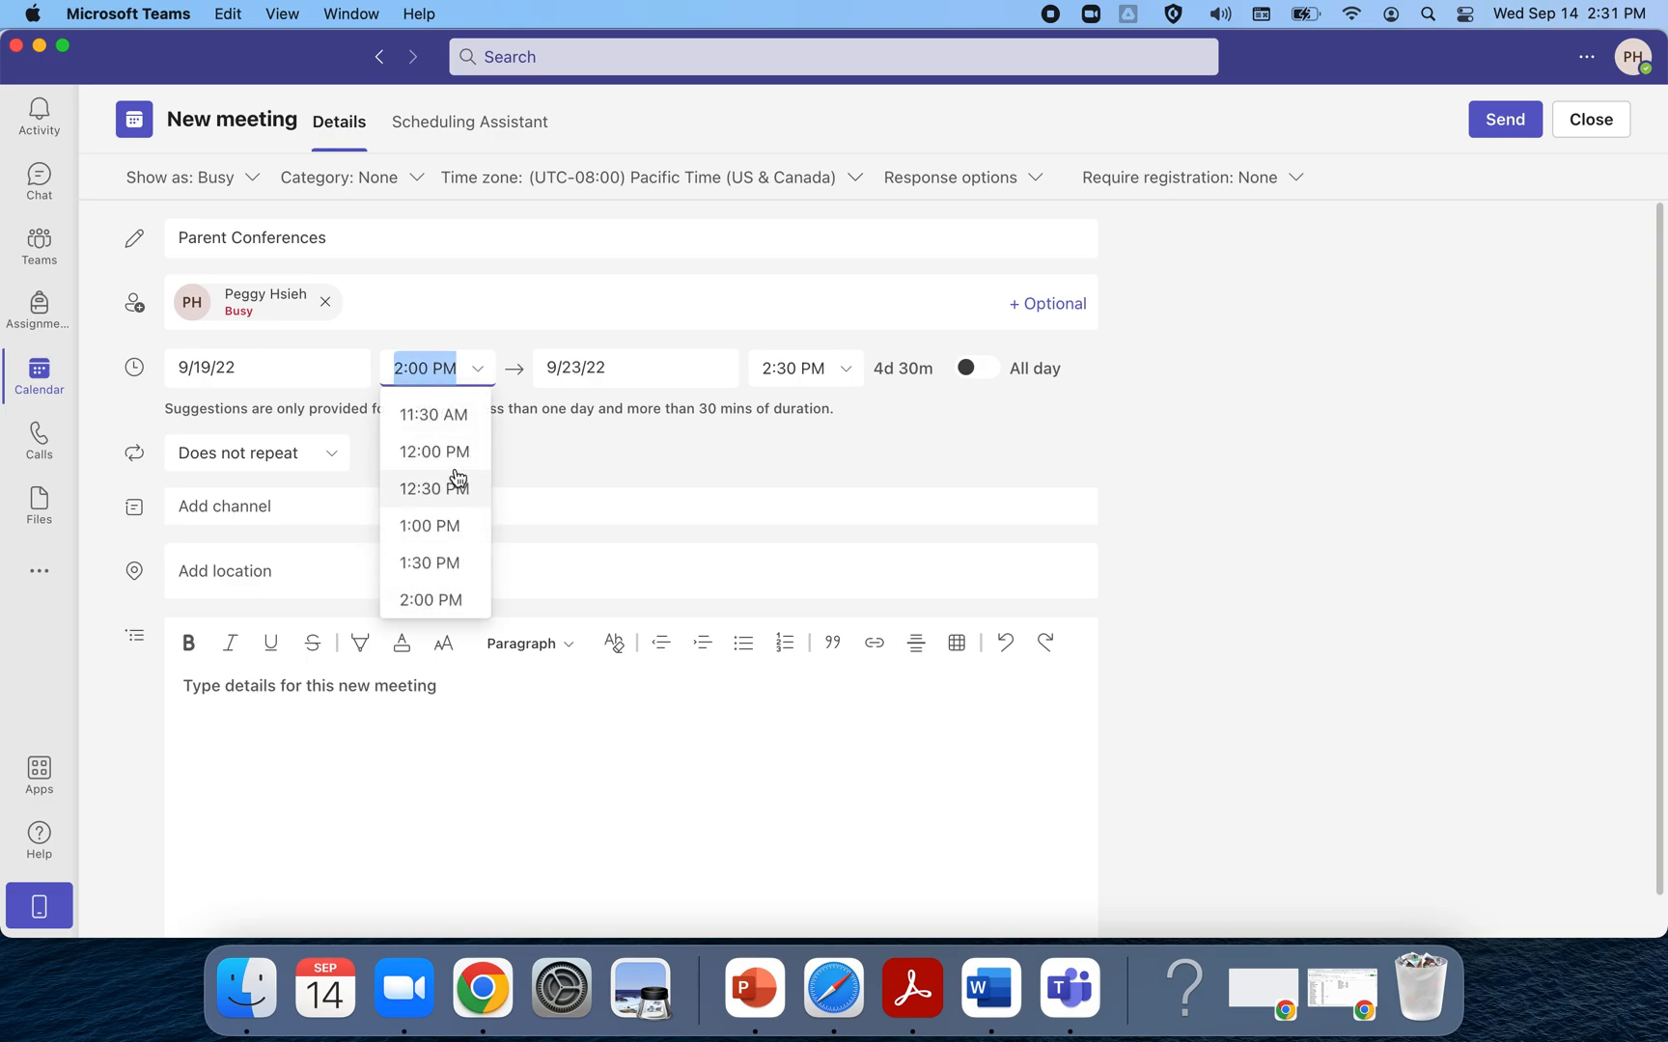
{"action": "scroll", "coordinate": [457, 476], "scroll_direction": "up", "scroll_amount": 3}
{"action": "scroll", "coordinate": [458, 477], "scroll_direction": "down", "scroll_amount": 3}
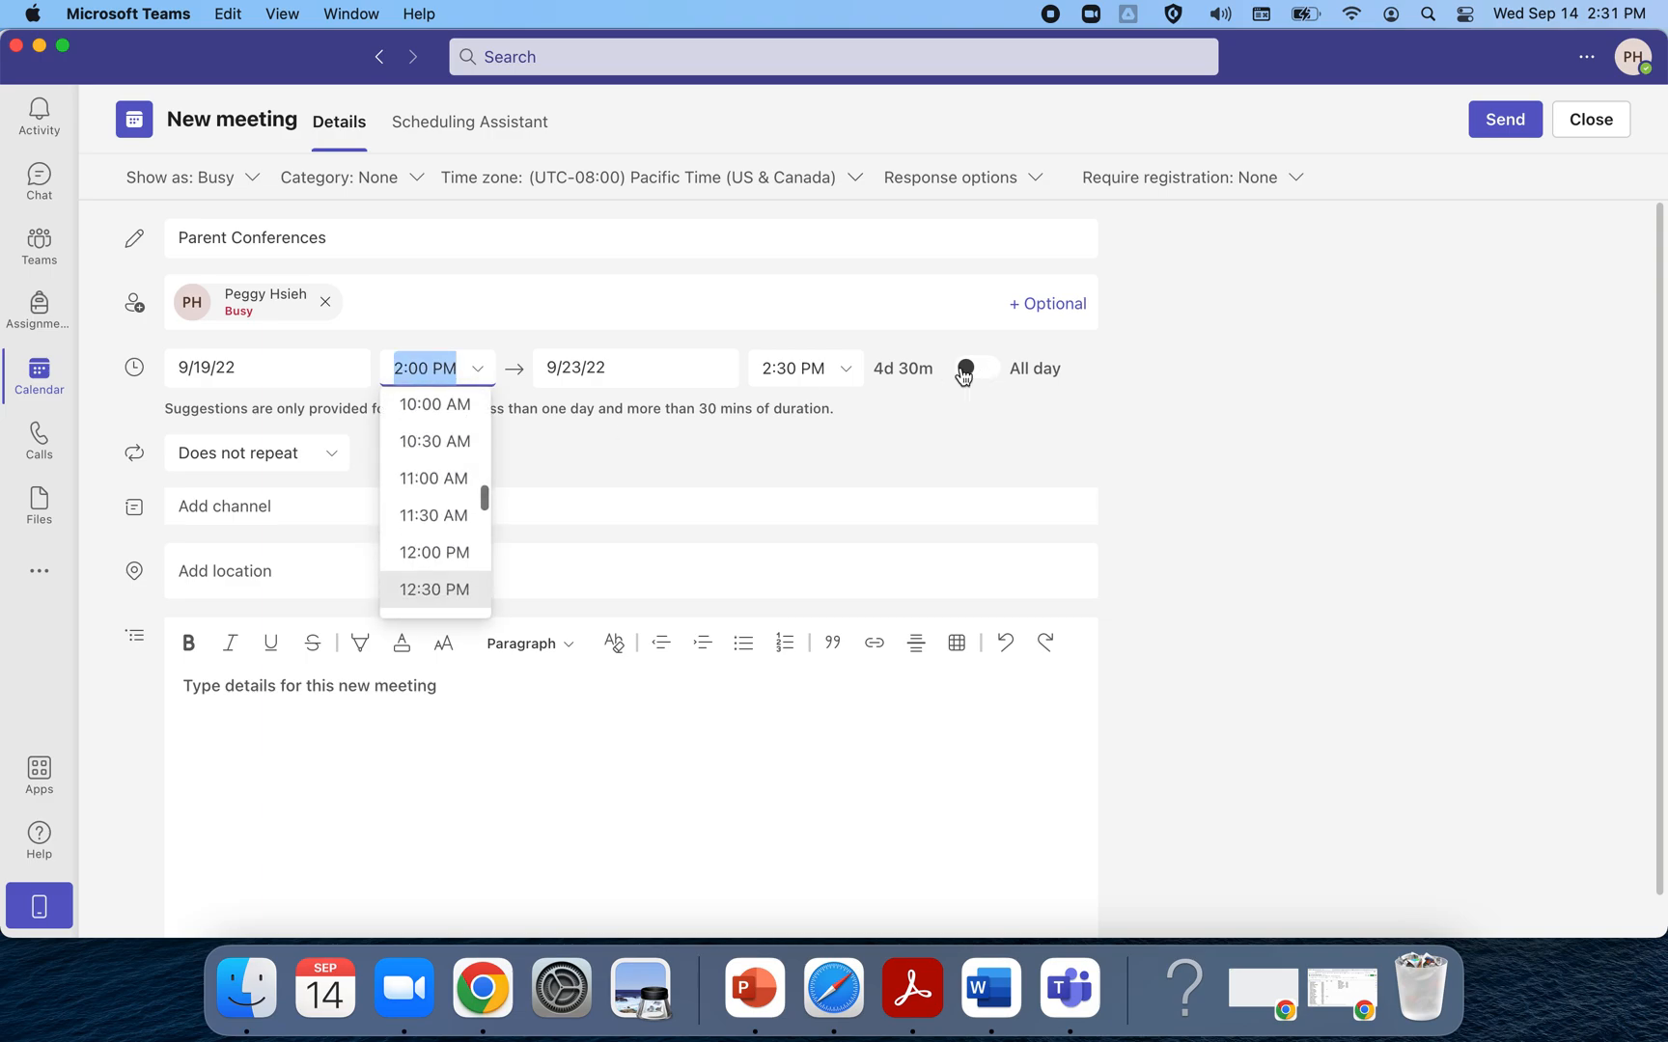
{"action": "left_click", "coordinate": [830, 374]}
{"action": "left_click", "coordinate": [1344, 399]}
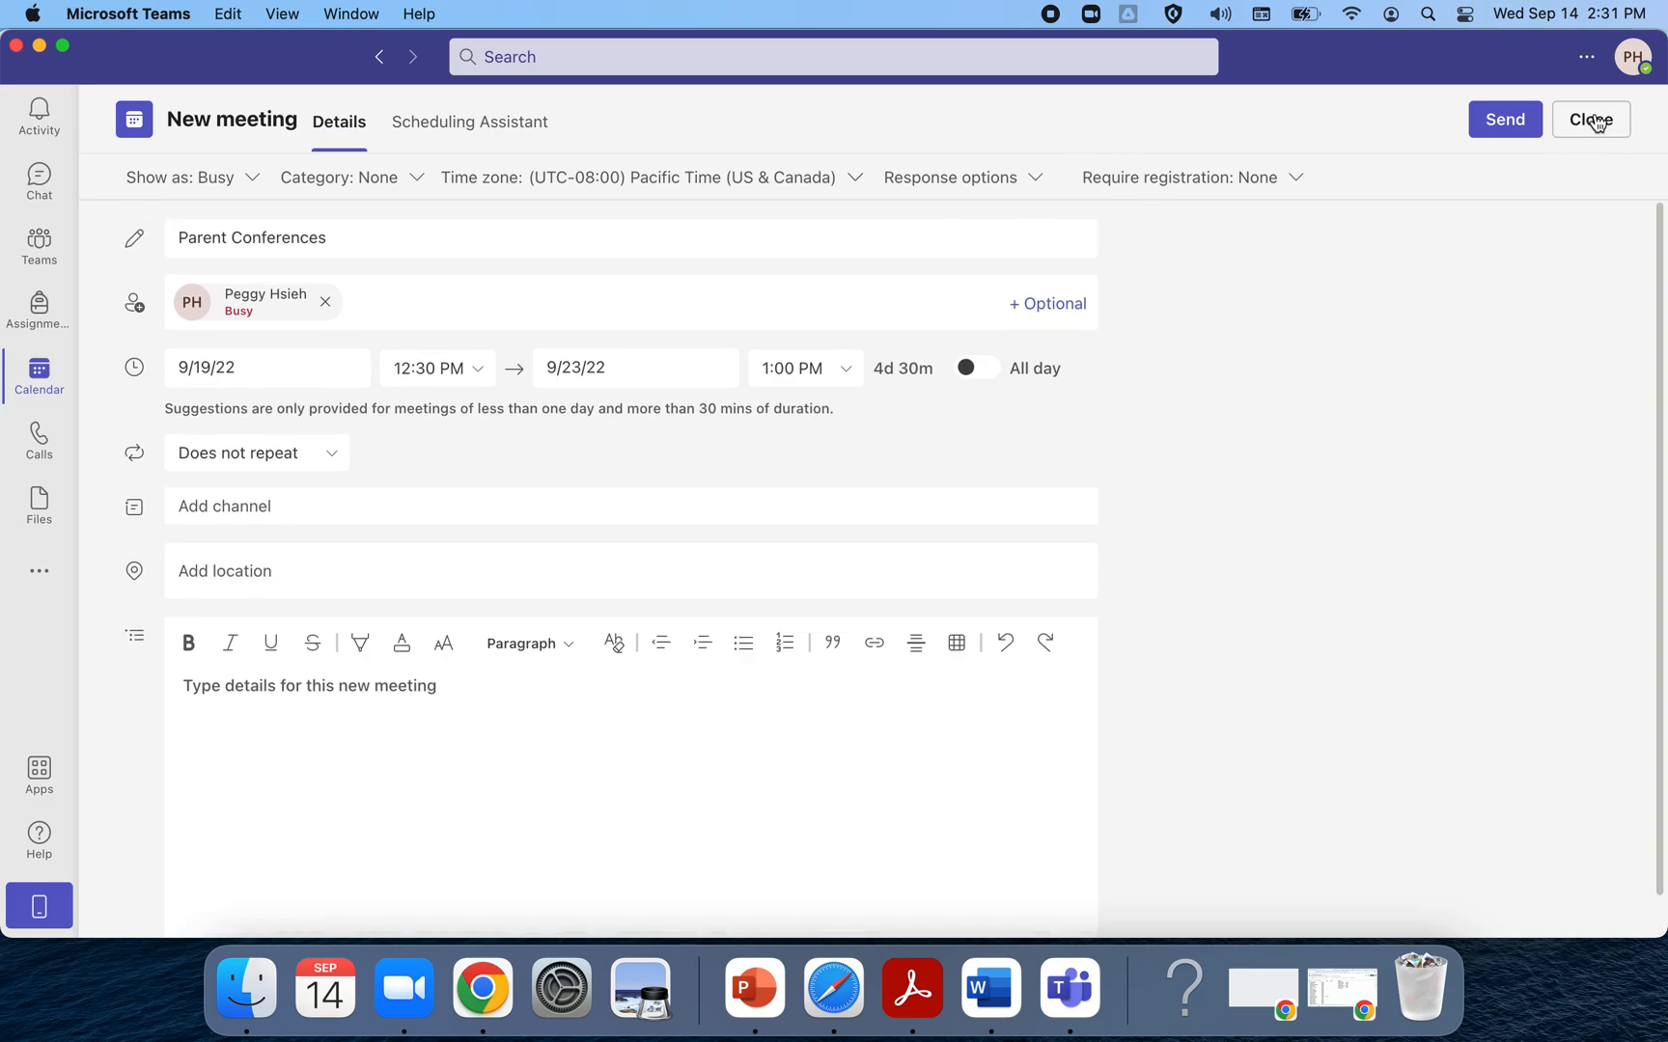
Send the Parent Conferences invitation, then reopen the meeting from the calendar for editing
{"action": "left_click", "coordinate": [1512, 123]}
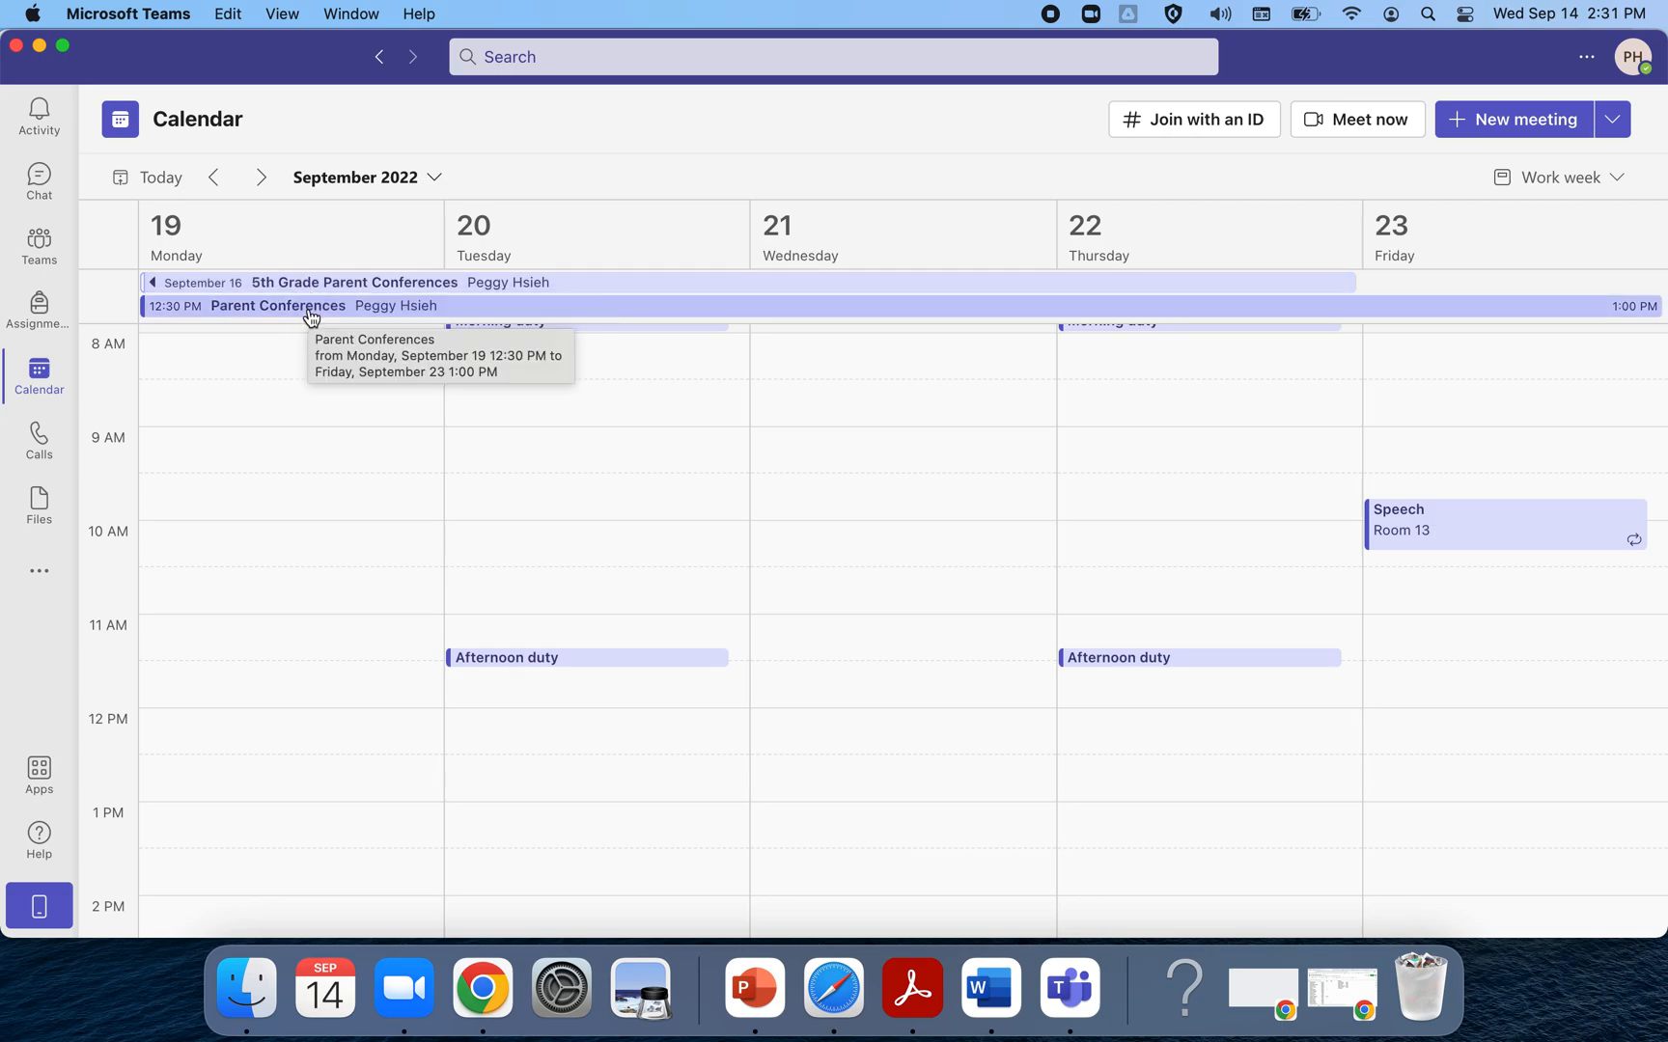
{"action": "left_click", "coordinate": [310, 307]}
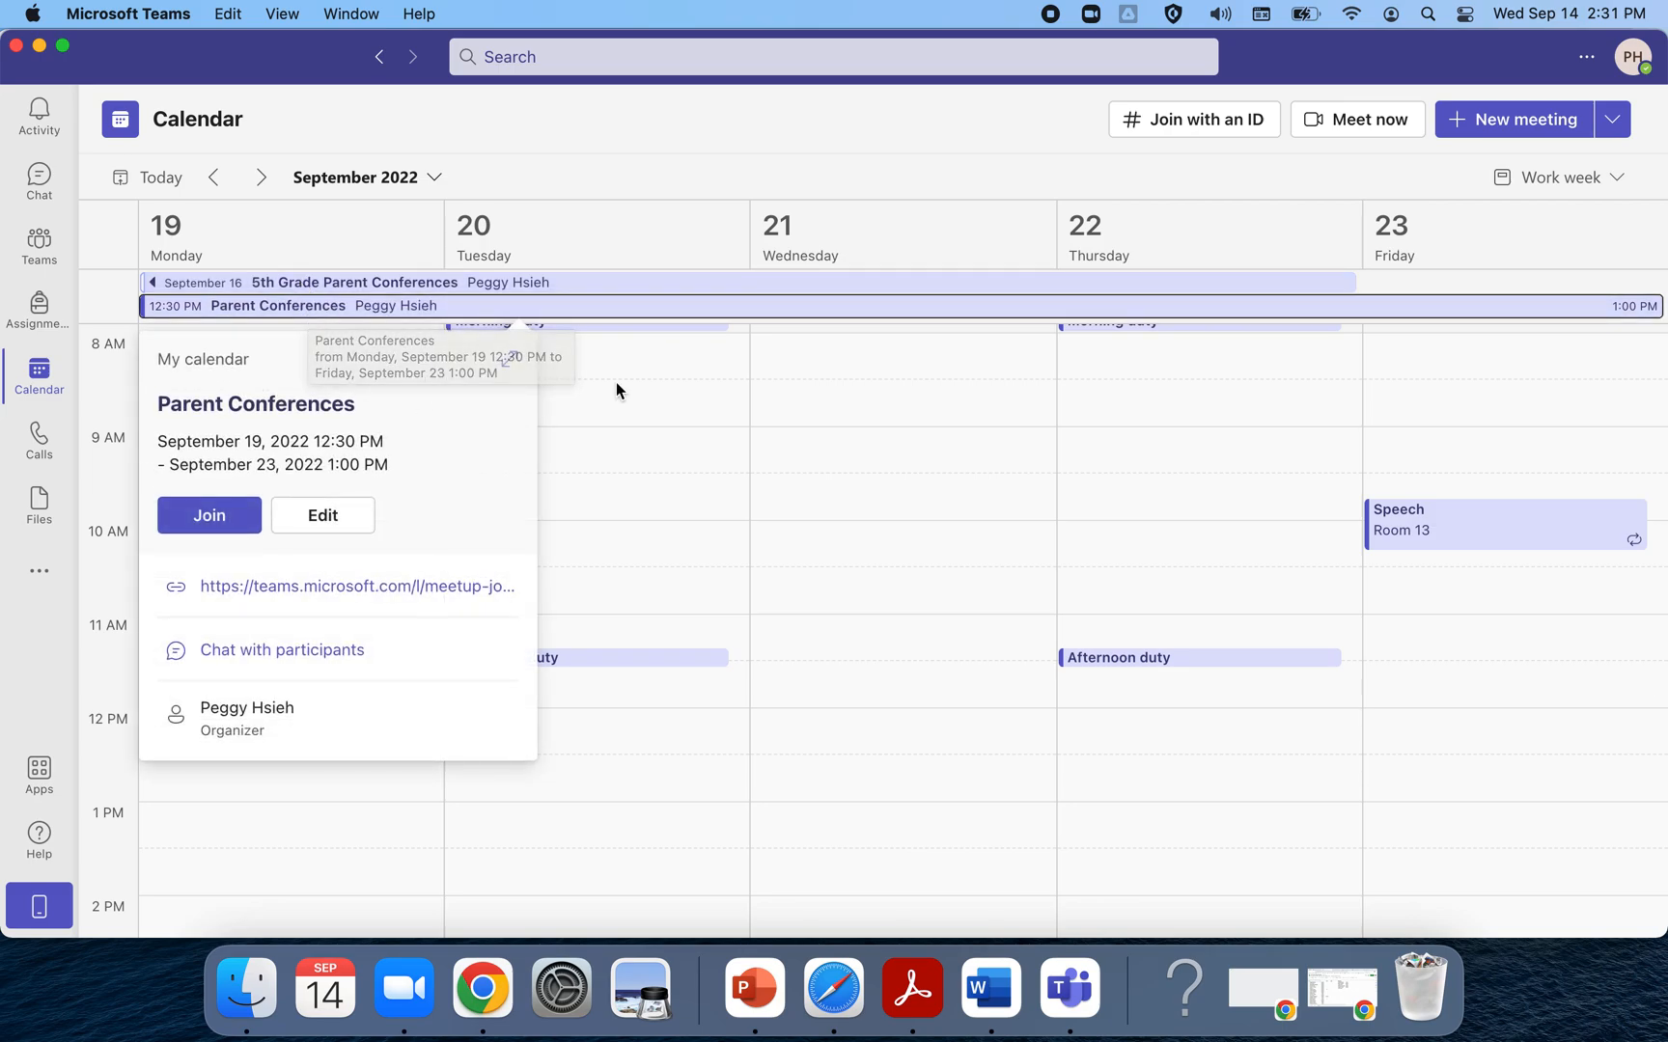
{"action": "left_click", "coordinate": [331, 526]}
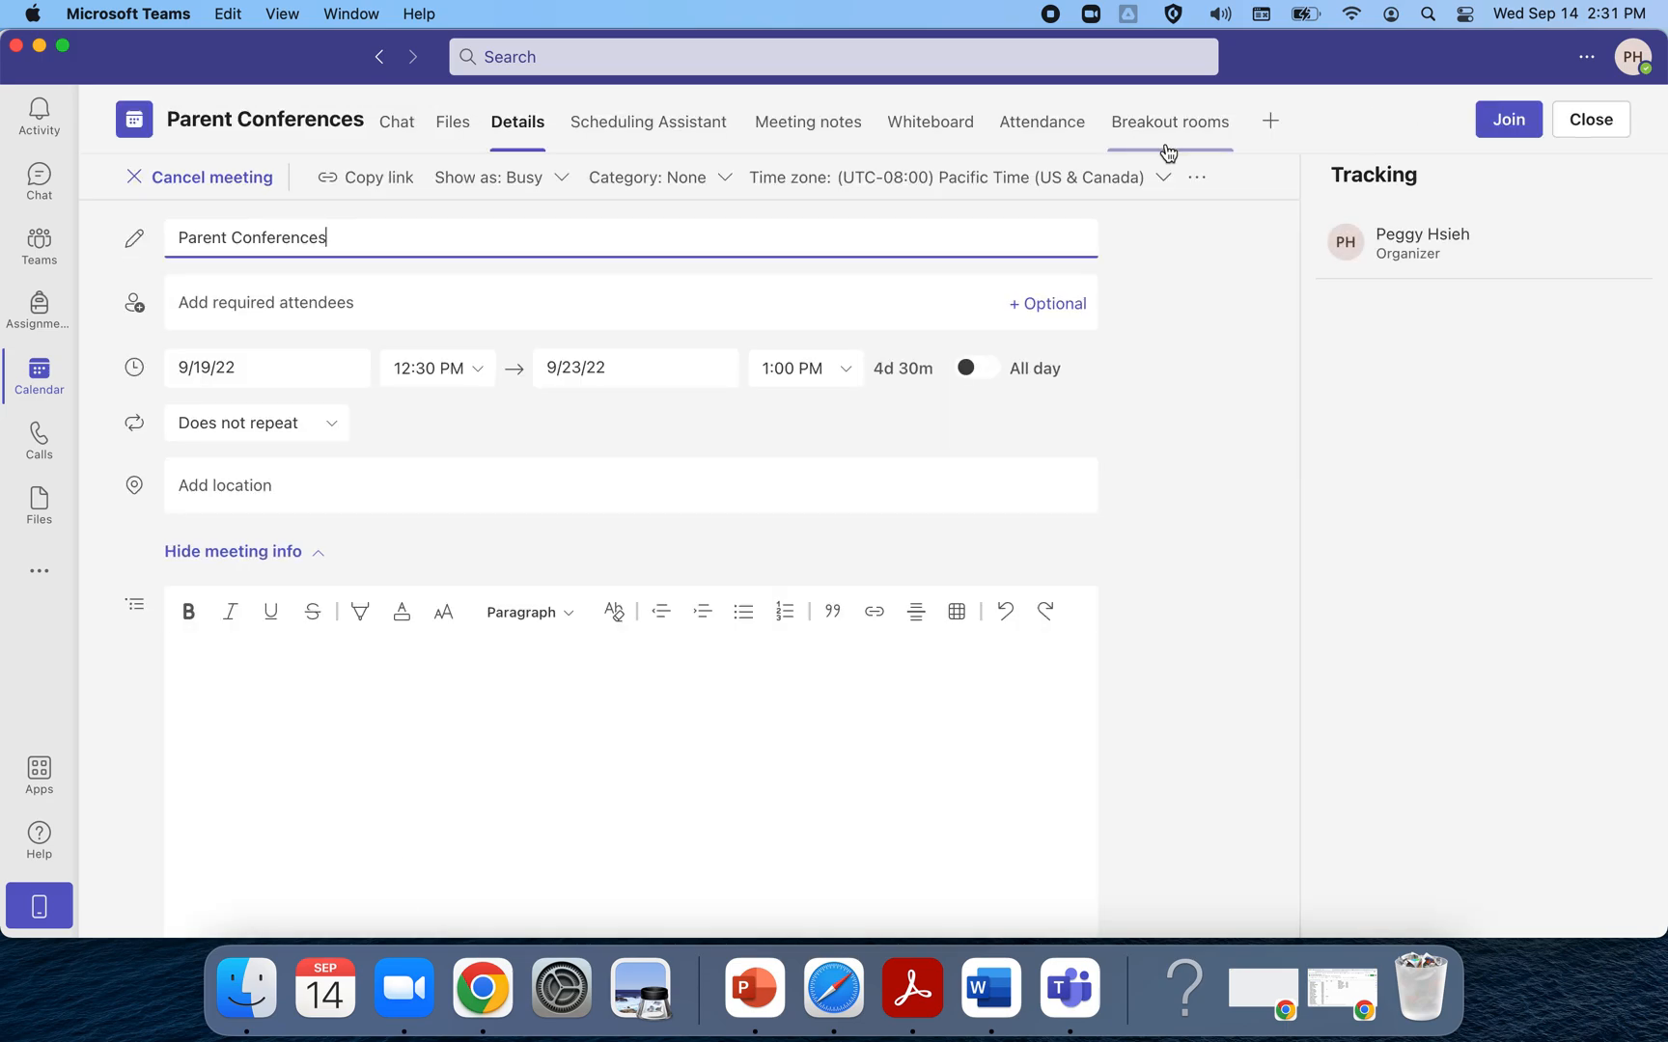
Open Meeting options for Parent Conferences from the toolbar's overflow menu
{"action": "left_click", "coordinate": [1199, 180]}
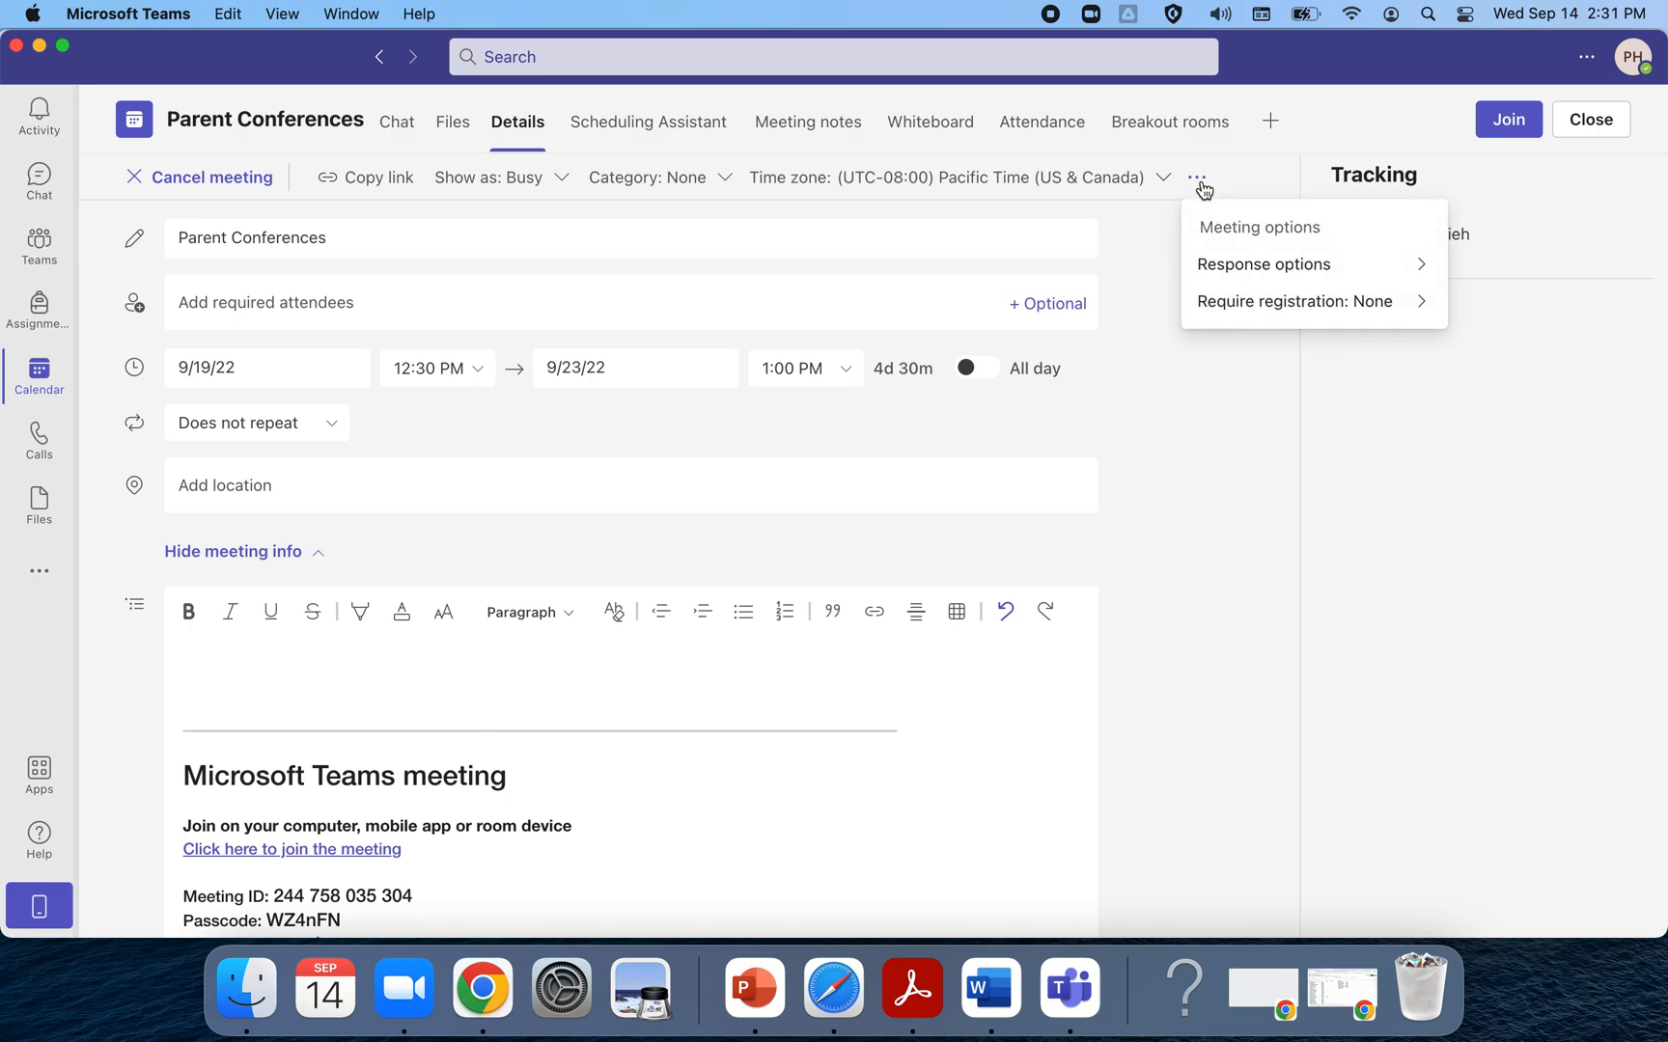
{"action": "left_click", "coordinate": [1258, 234]}
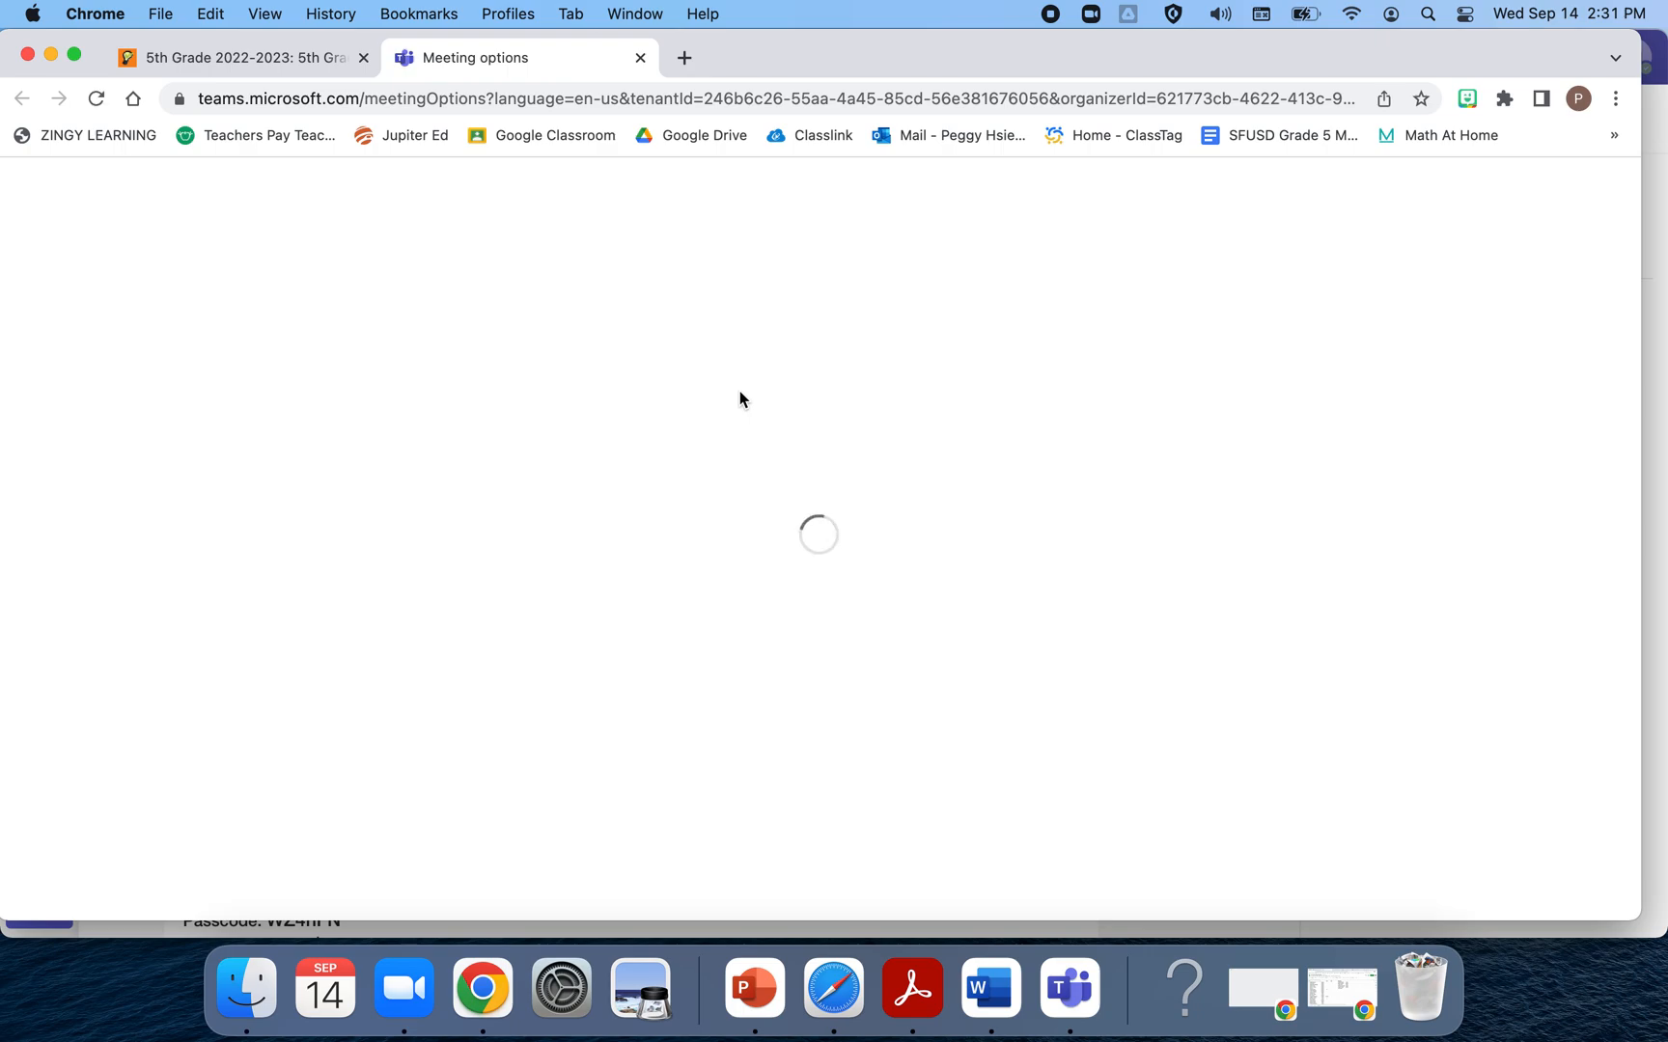
Set 'Who can bypass the lobby?' to 'Only me and co-organizers', save, and return to Teams
{"action": "scroll", "coordinate": [904, 383], "scroll_direction": "down", "scroll_amount": 2}
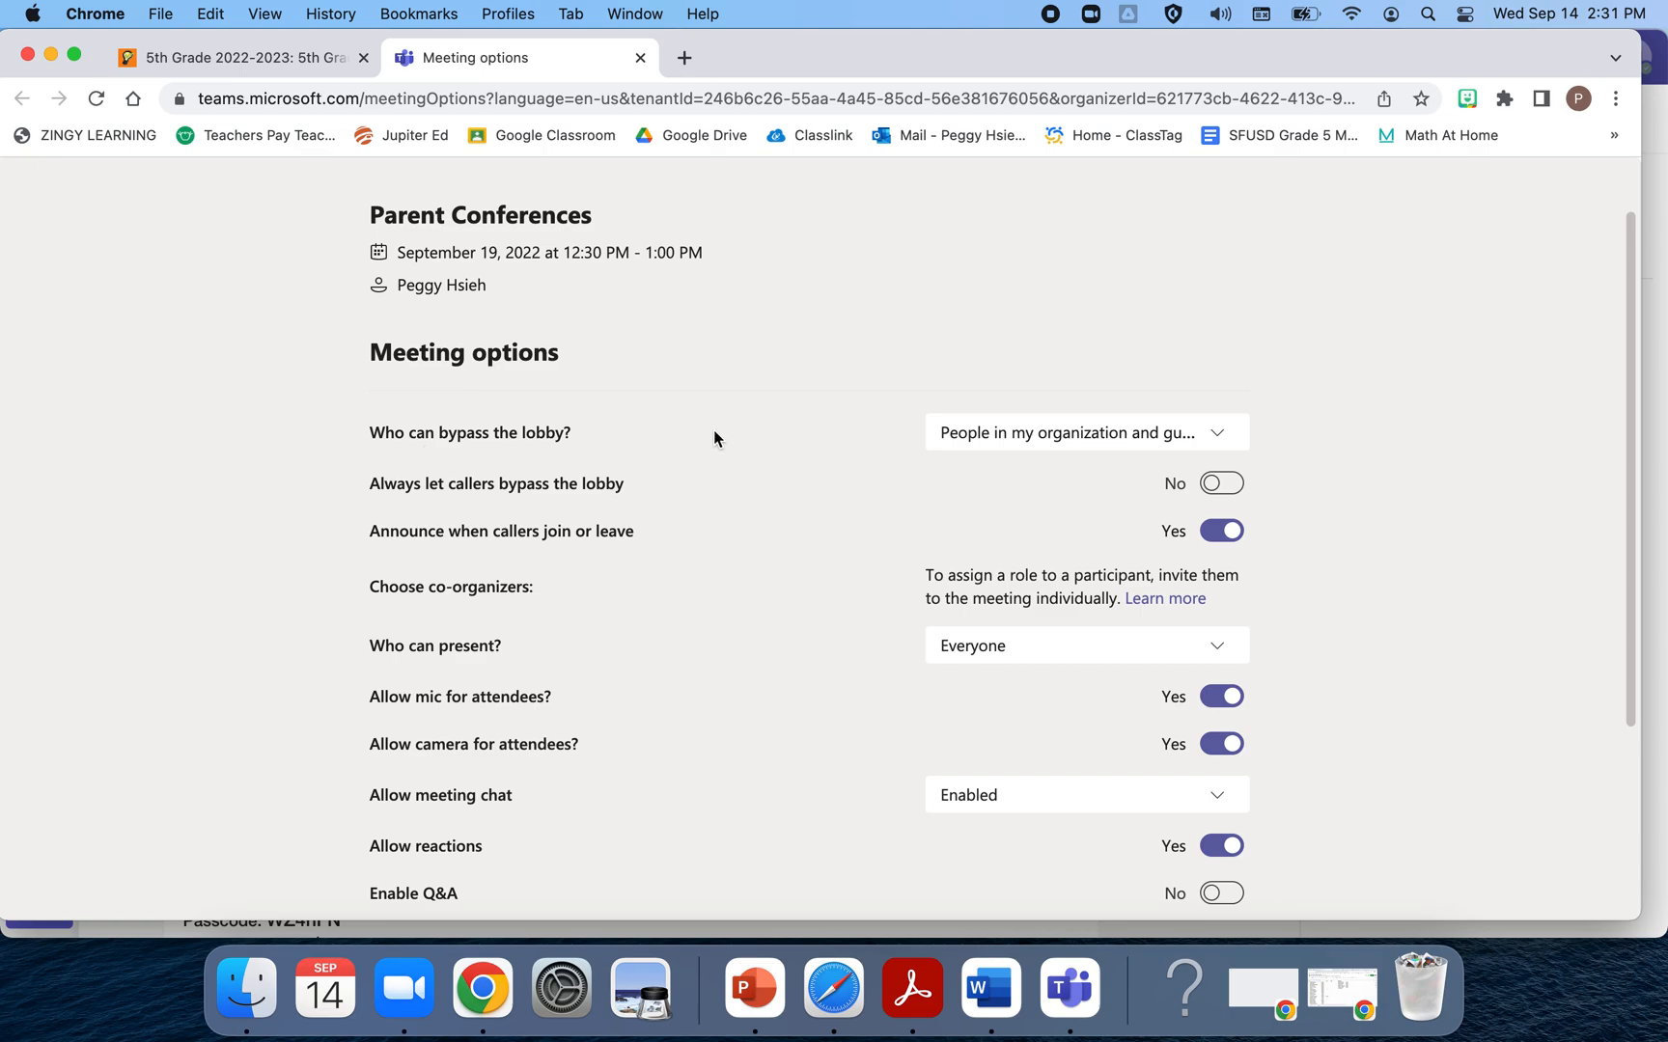
{"action": "left_click", "coordinate": [1222, 442]}
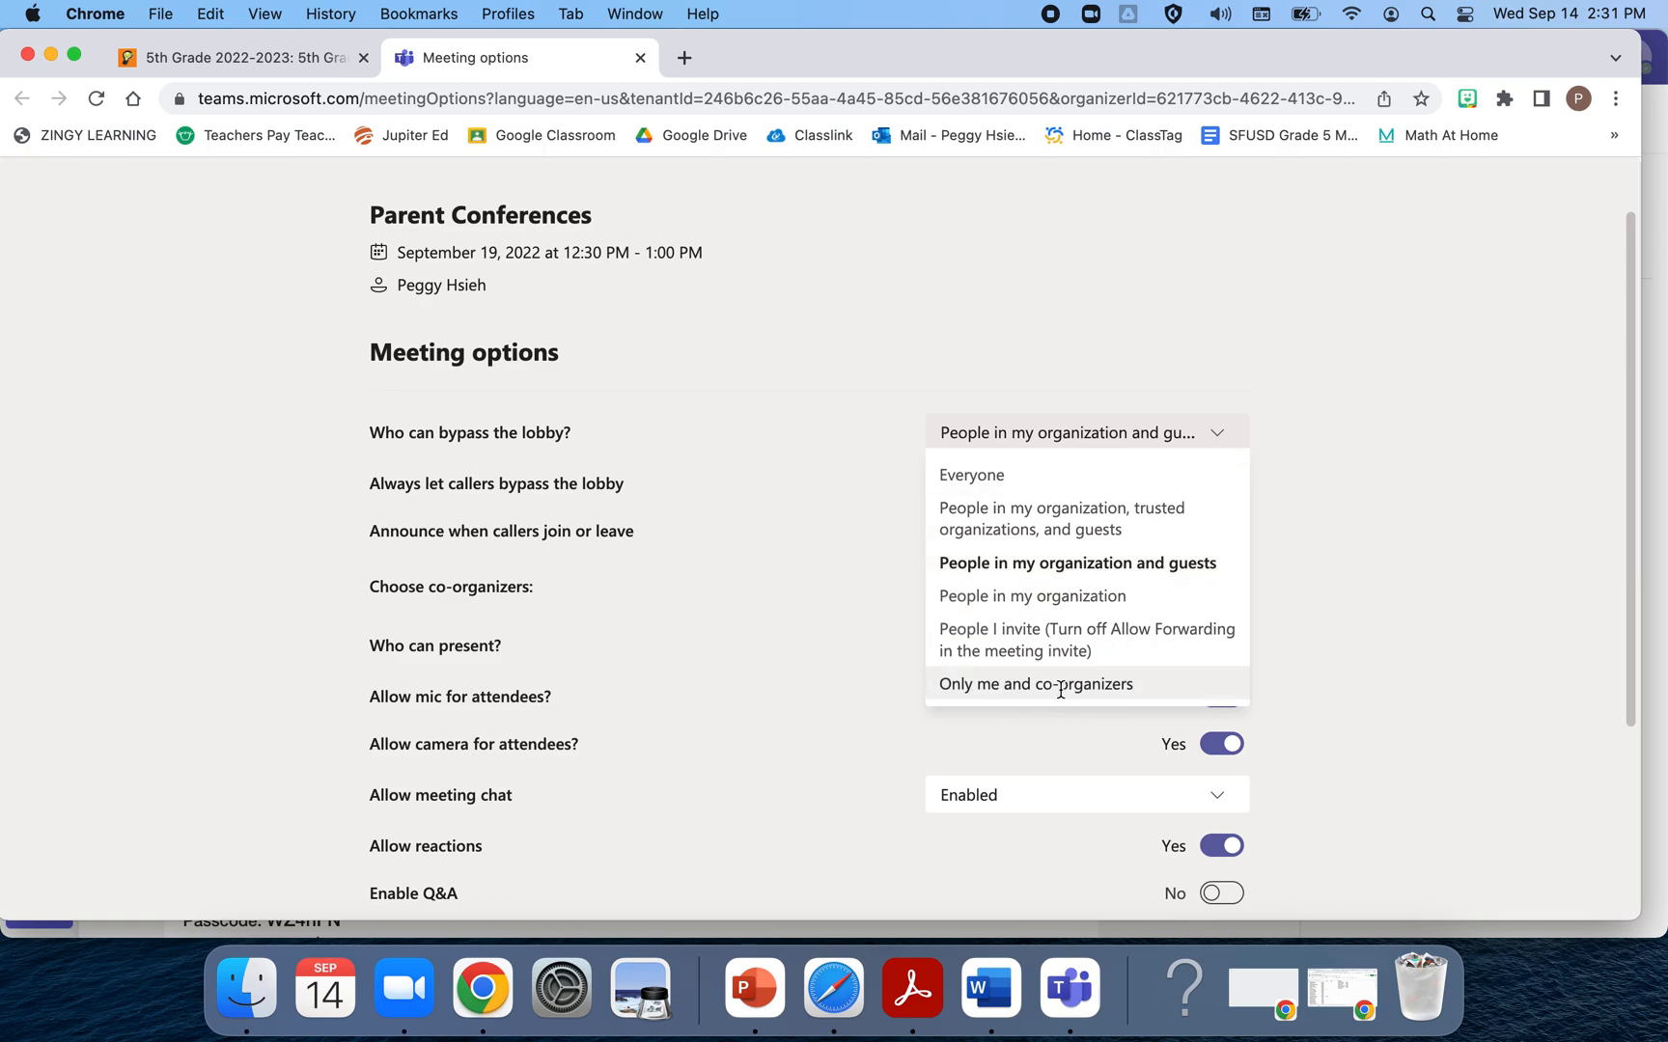
{"action": "left_click", "coordinate": [1155, 687]}
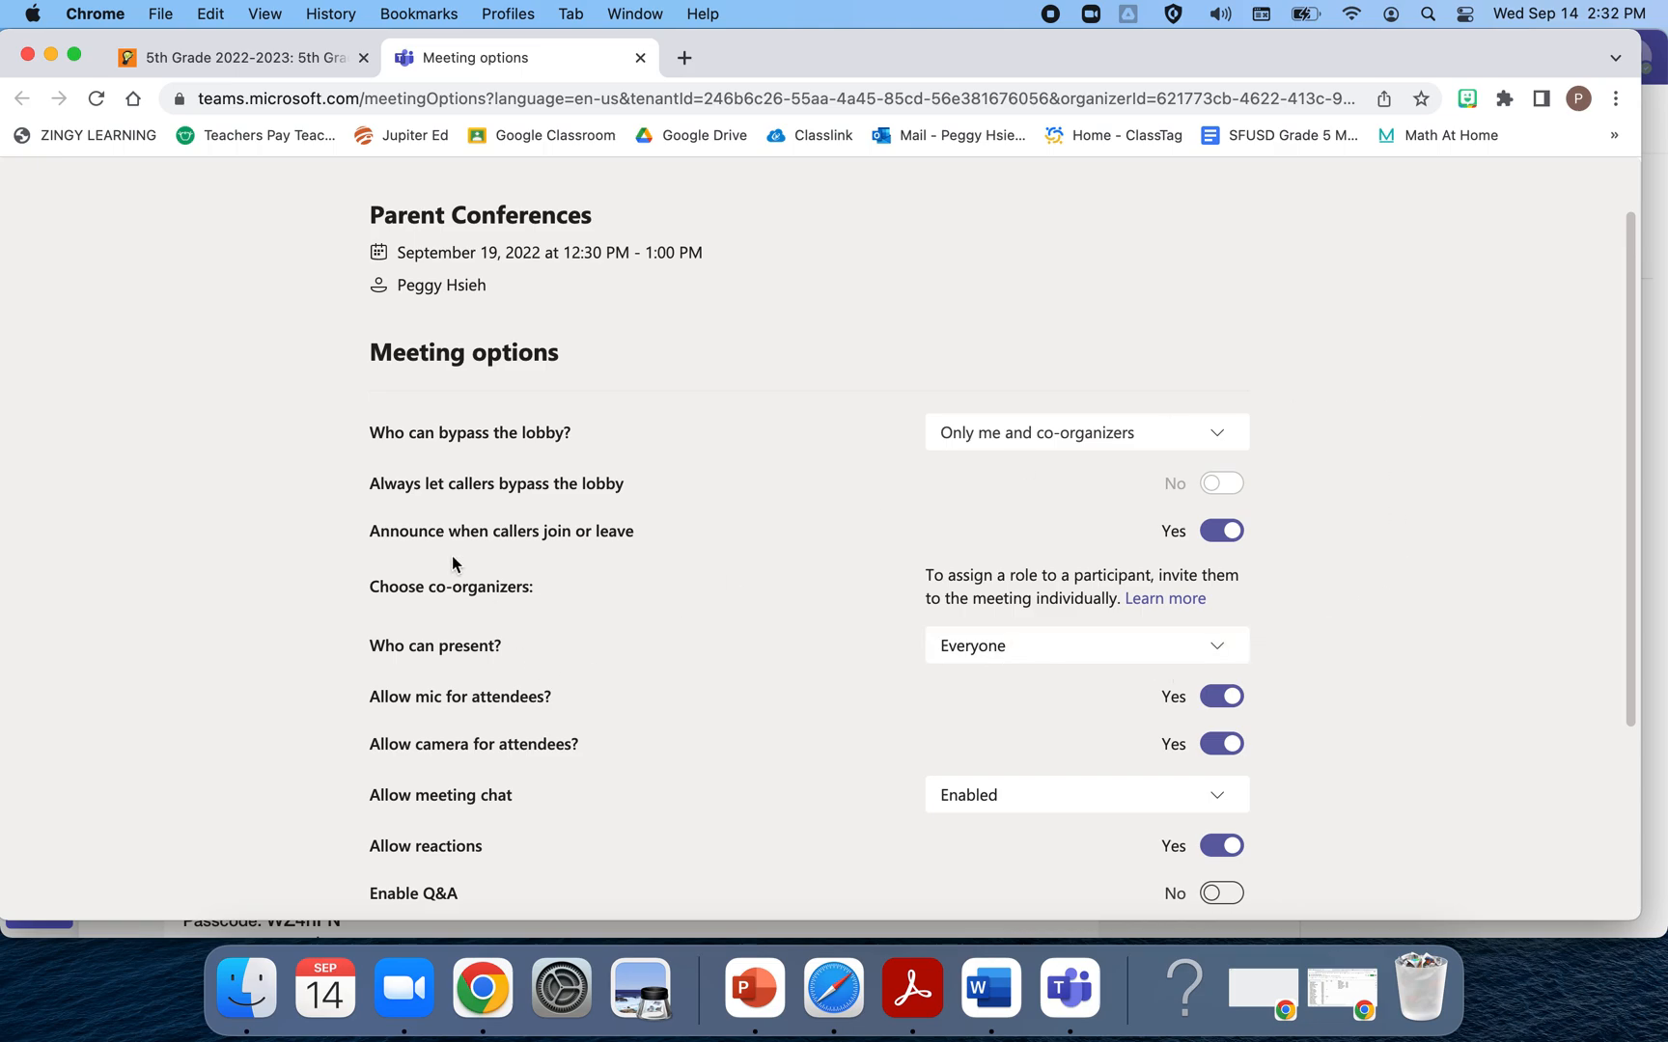
{"action": "scroll", "coordinate": [368, 514], "scroll_direction": "down", "scroll_amount": 1}
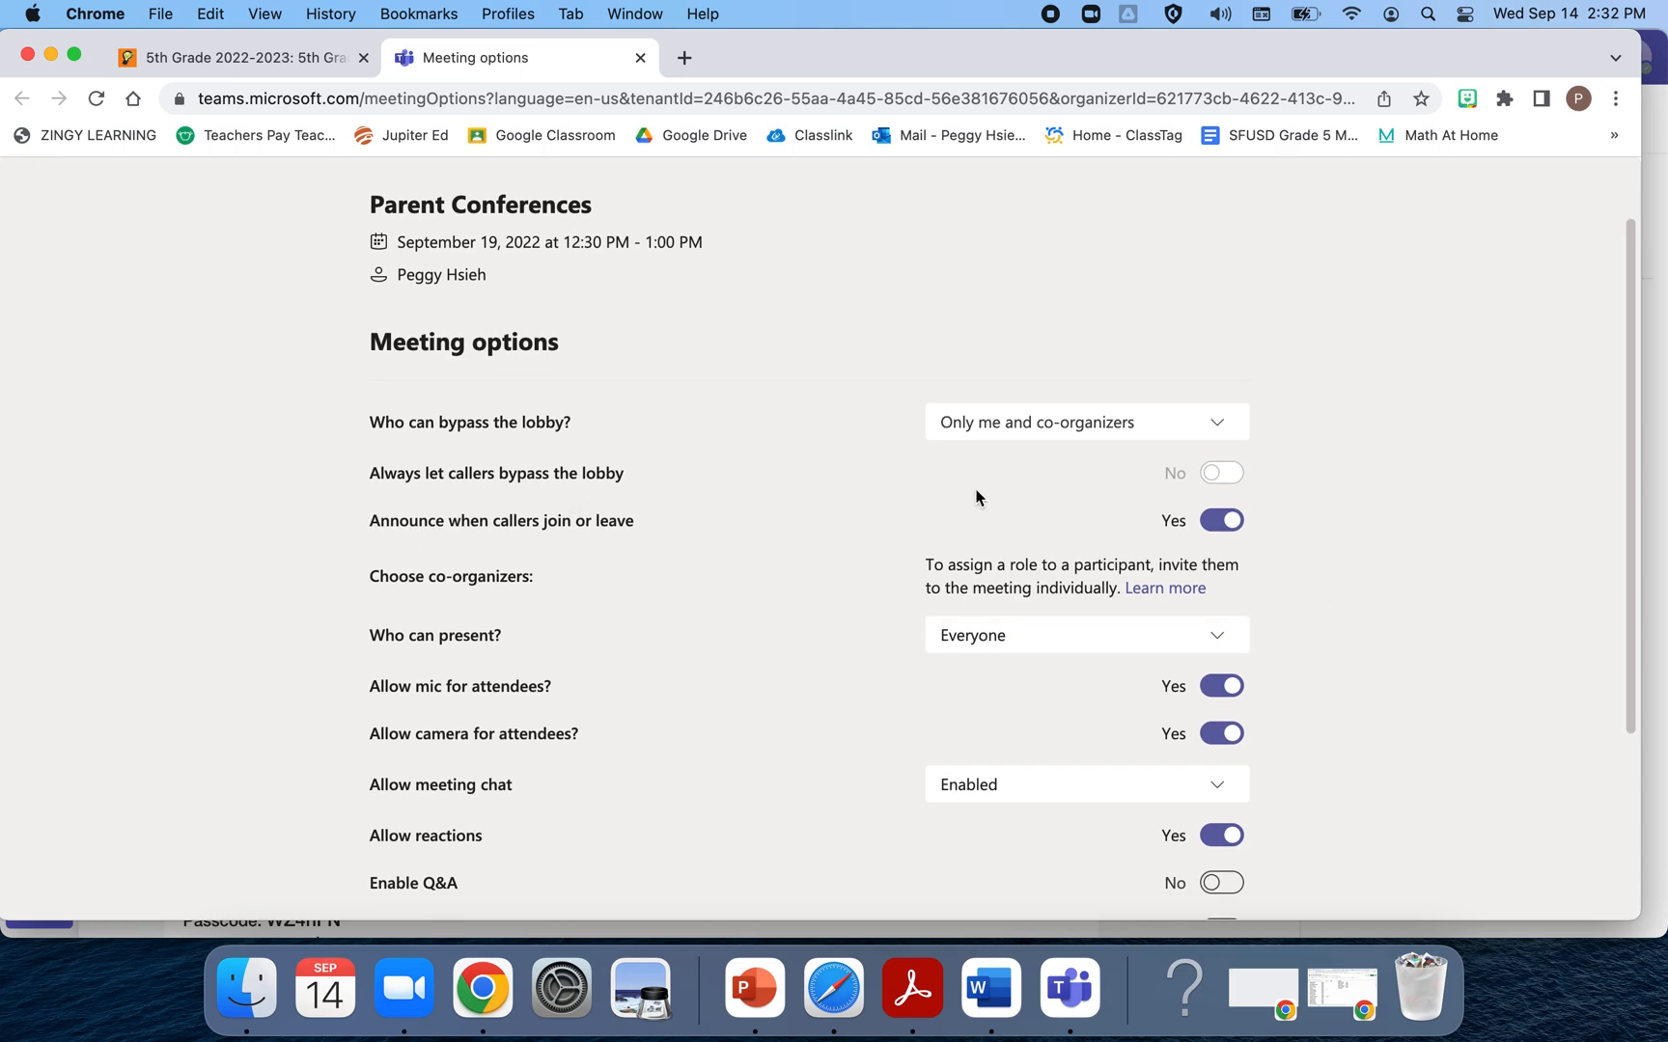
{"action": "scroll", "coordinate": [1240, 483], "scroll_direction": "down", "scroll_amount": 2}
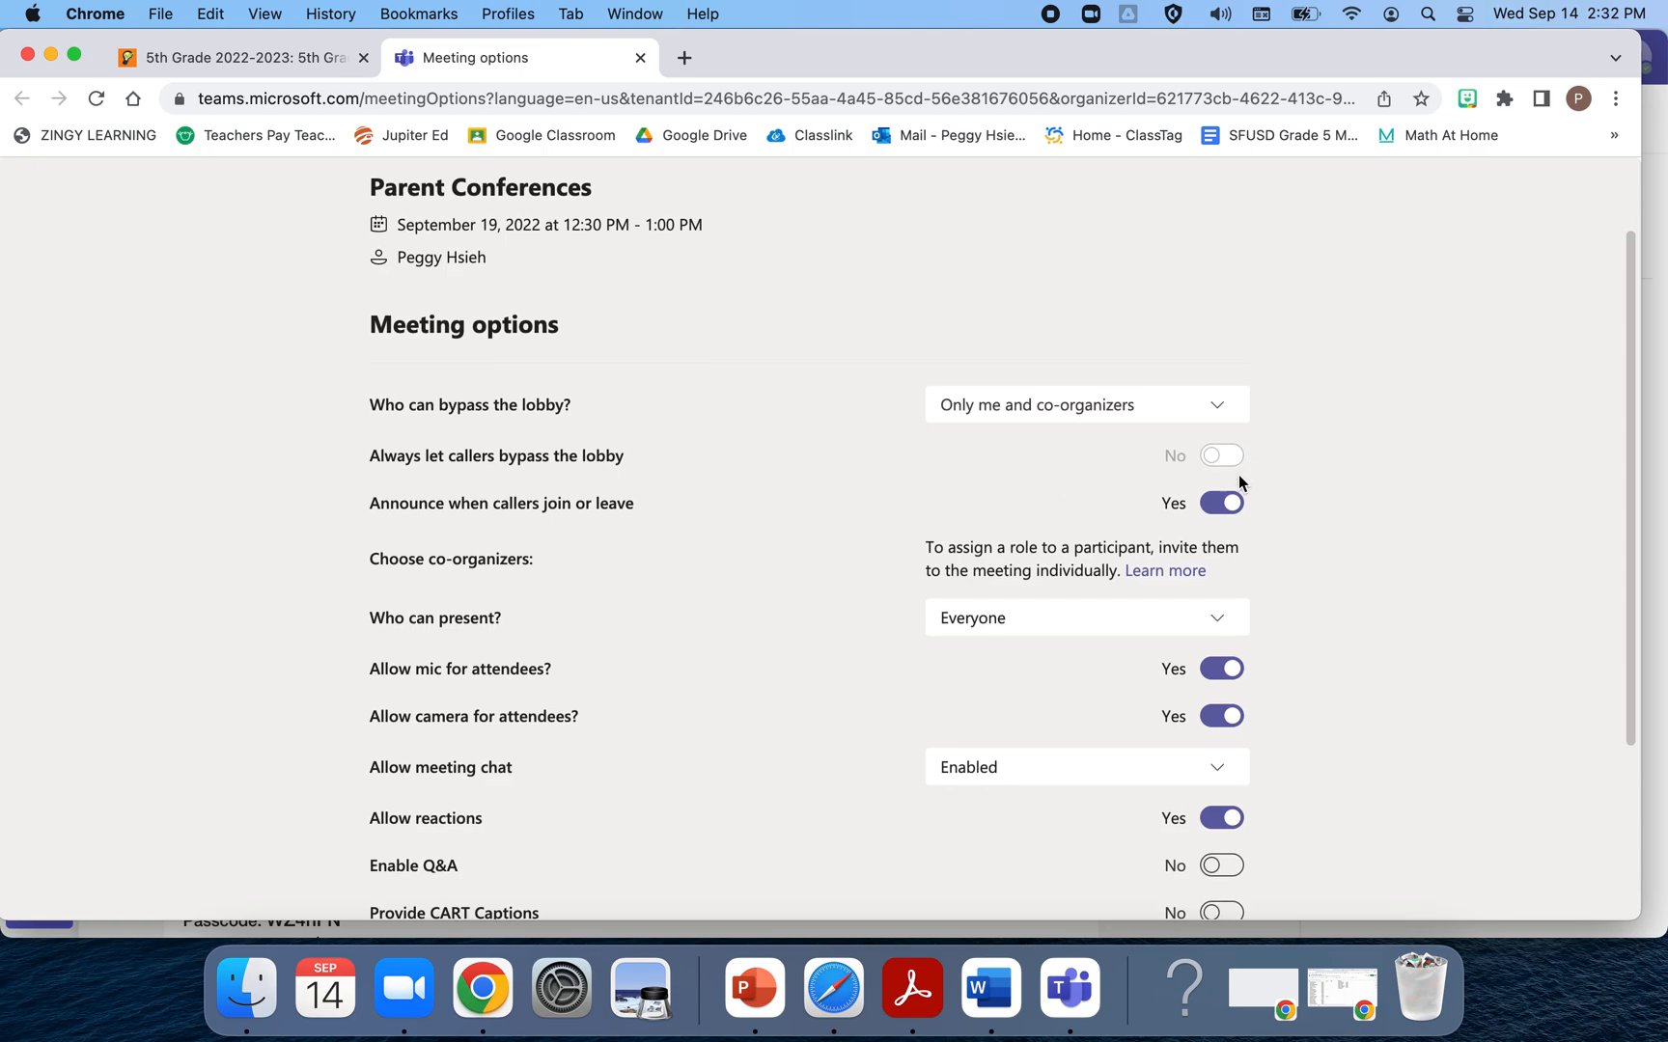
{"action": "scroll", "coordinate": [1240, 483], "scroll_direction": "down", "scroll_amount": 5}
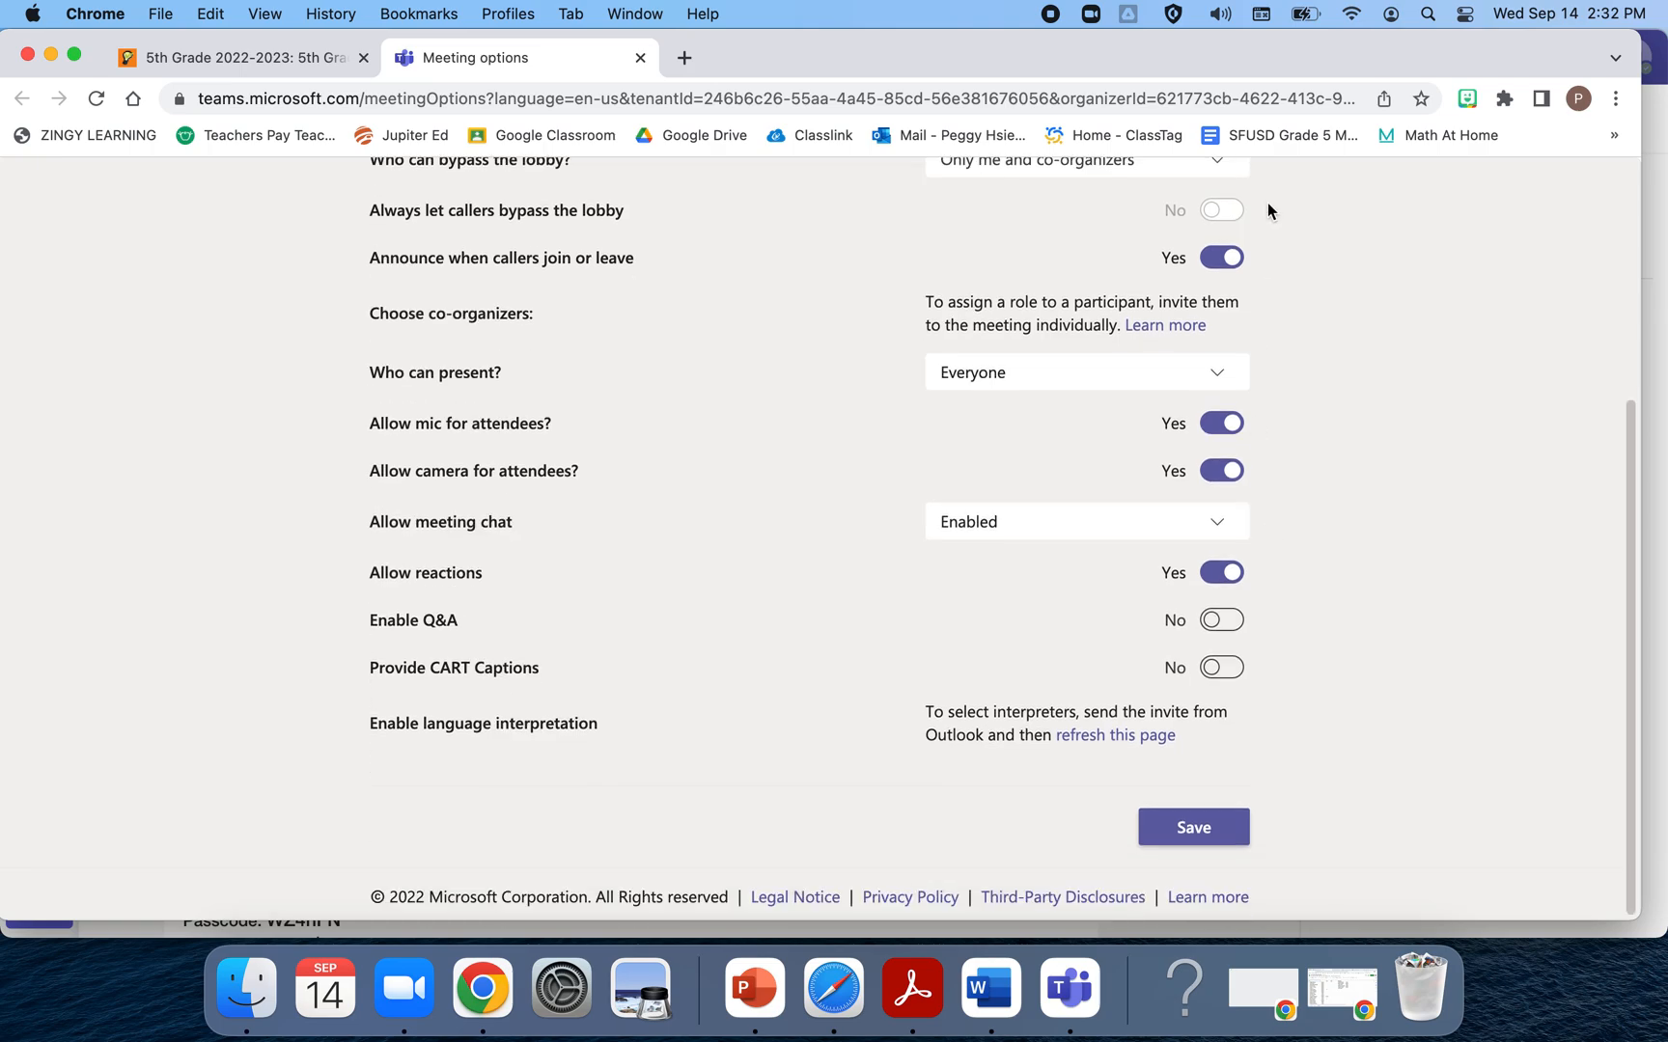
{"action": "left_click", "coordinate": [1200, 828]}
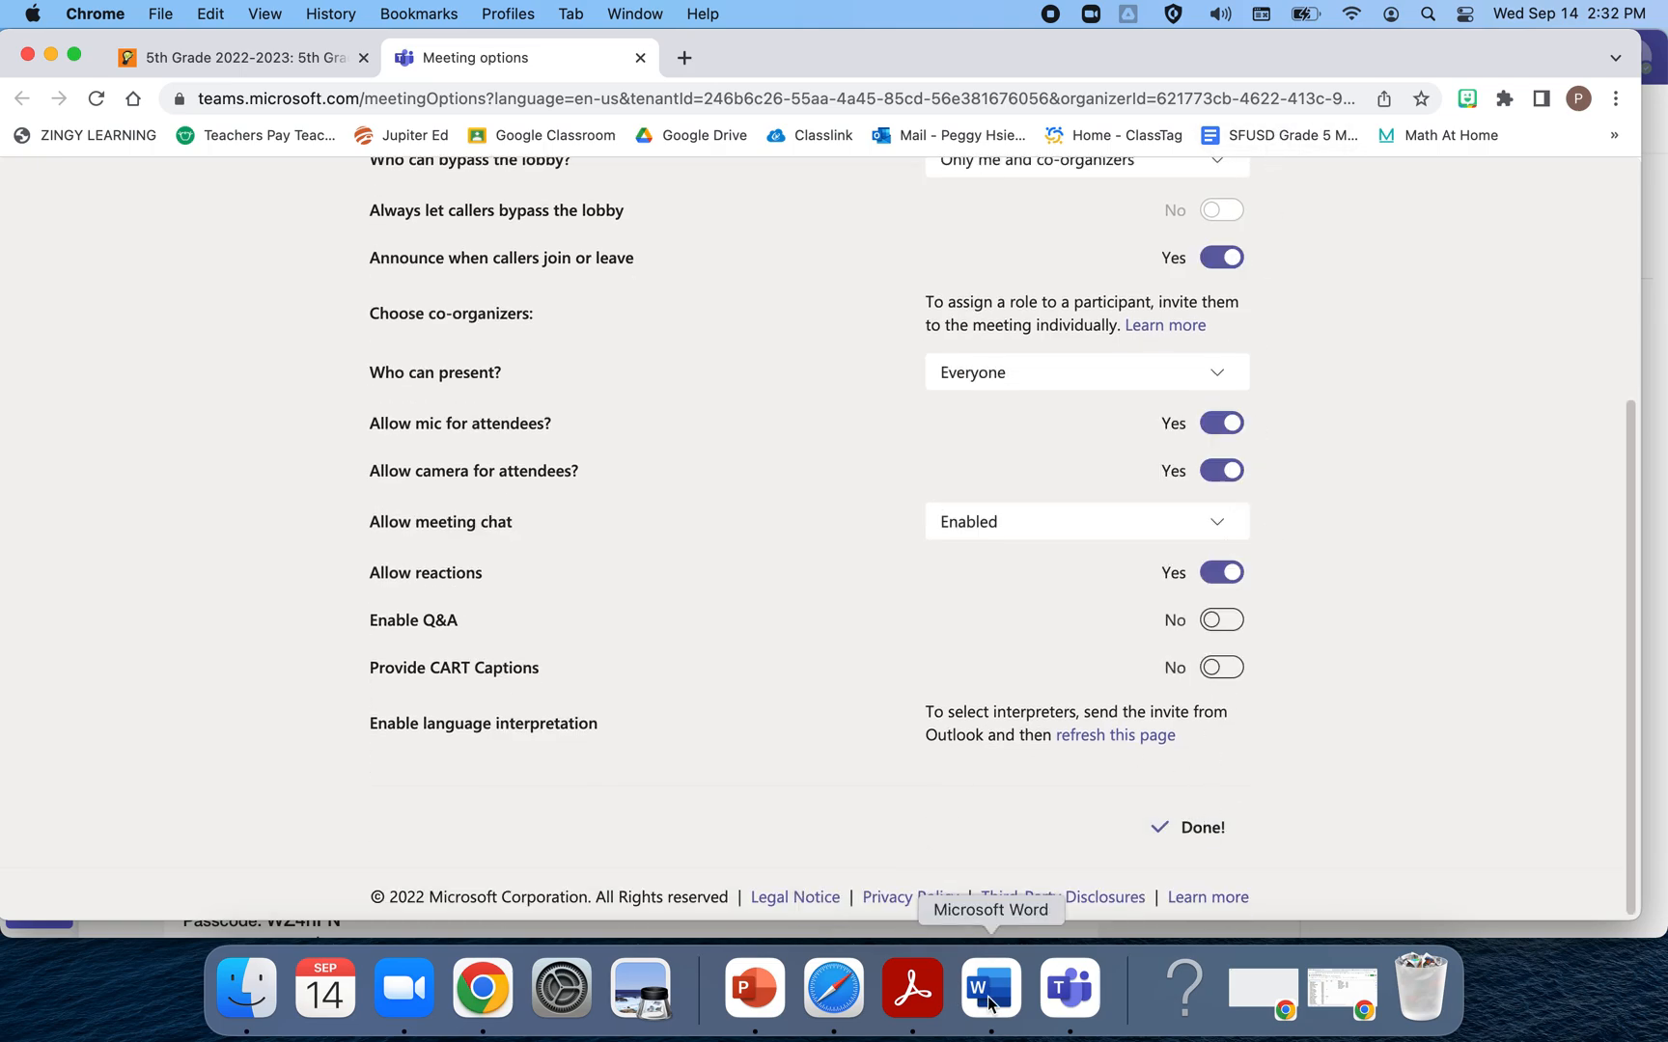
{"action": "left_click", "coordinate": [1069, 988]}
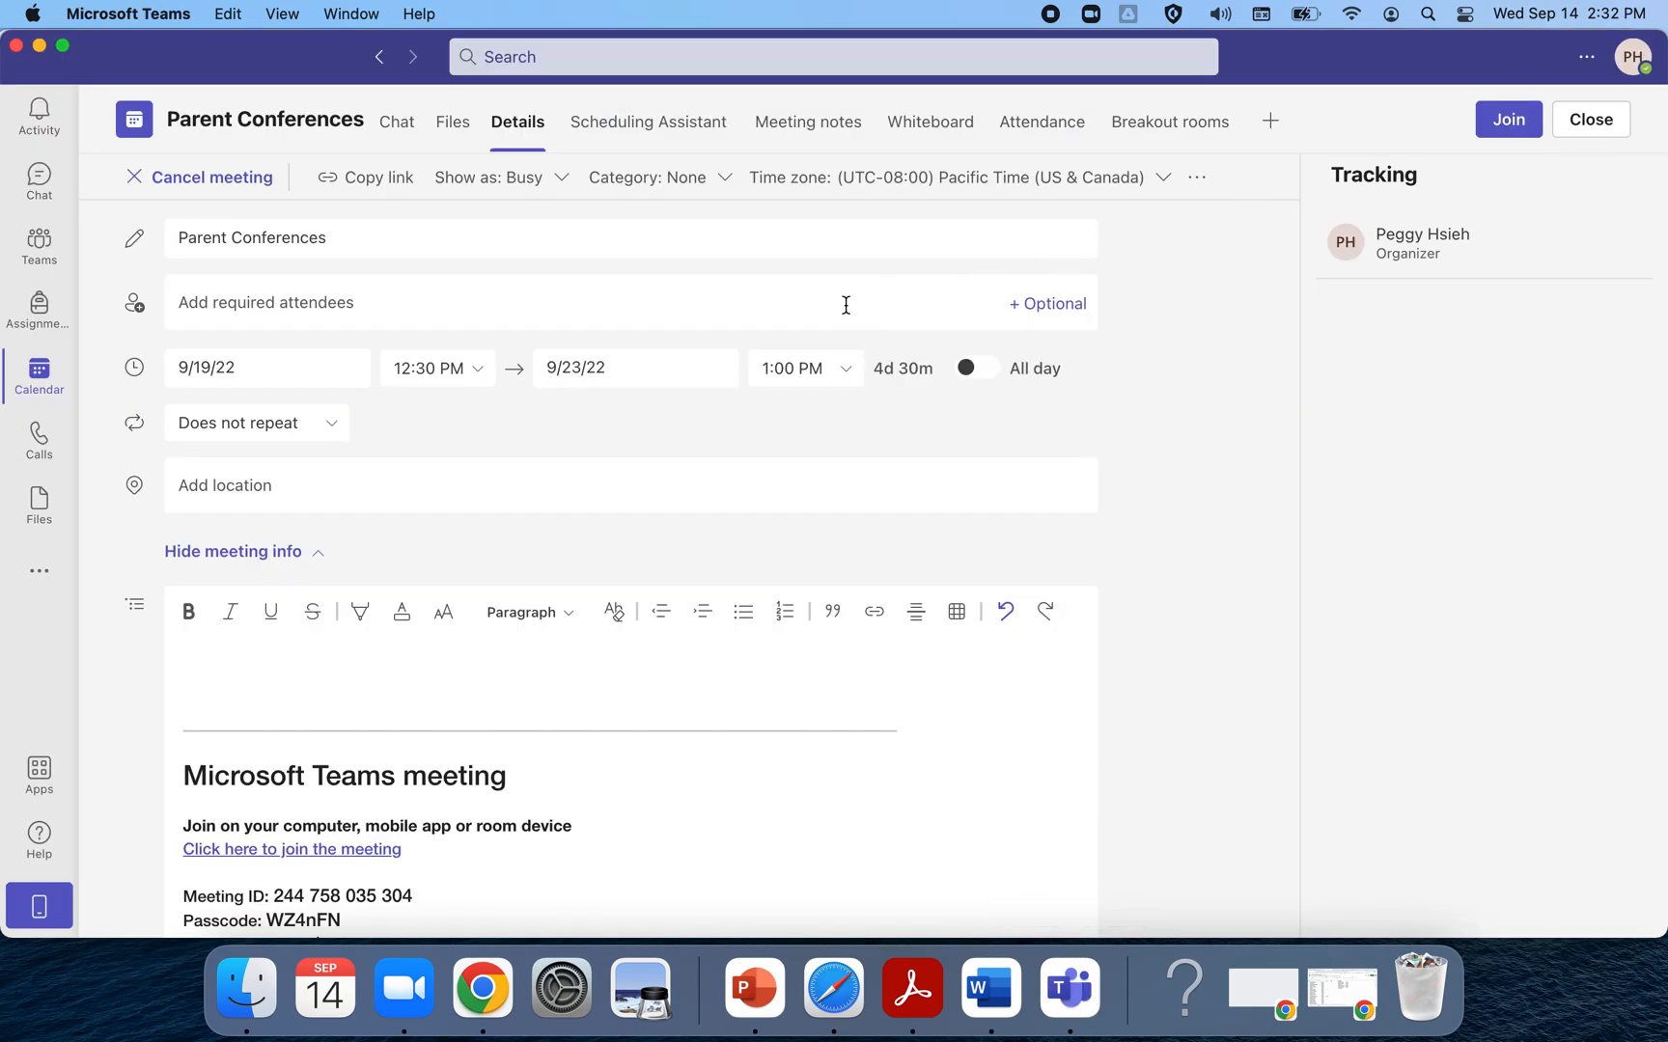
Copy the Parent Conferences join link from its calendar event card, then close the card
{"action": "left_click", "coordinate": [1587, 120]}
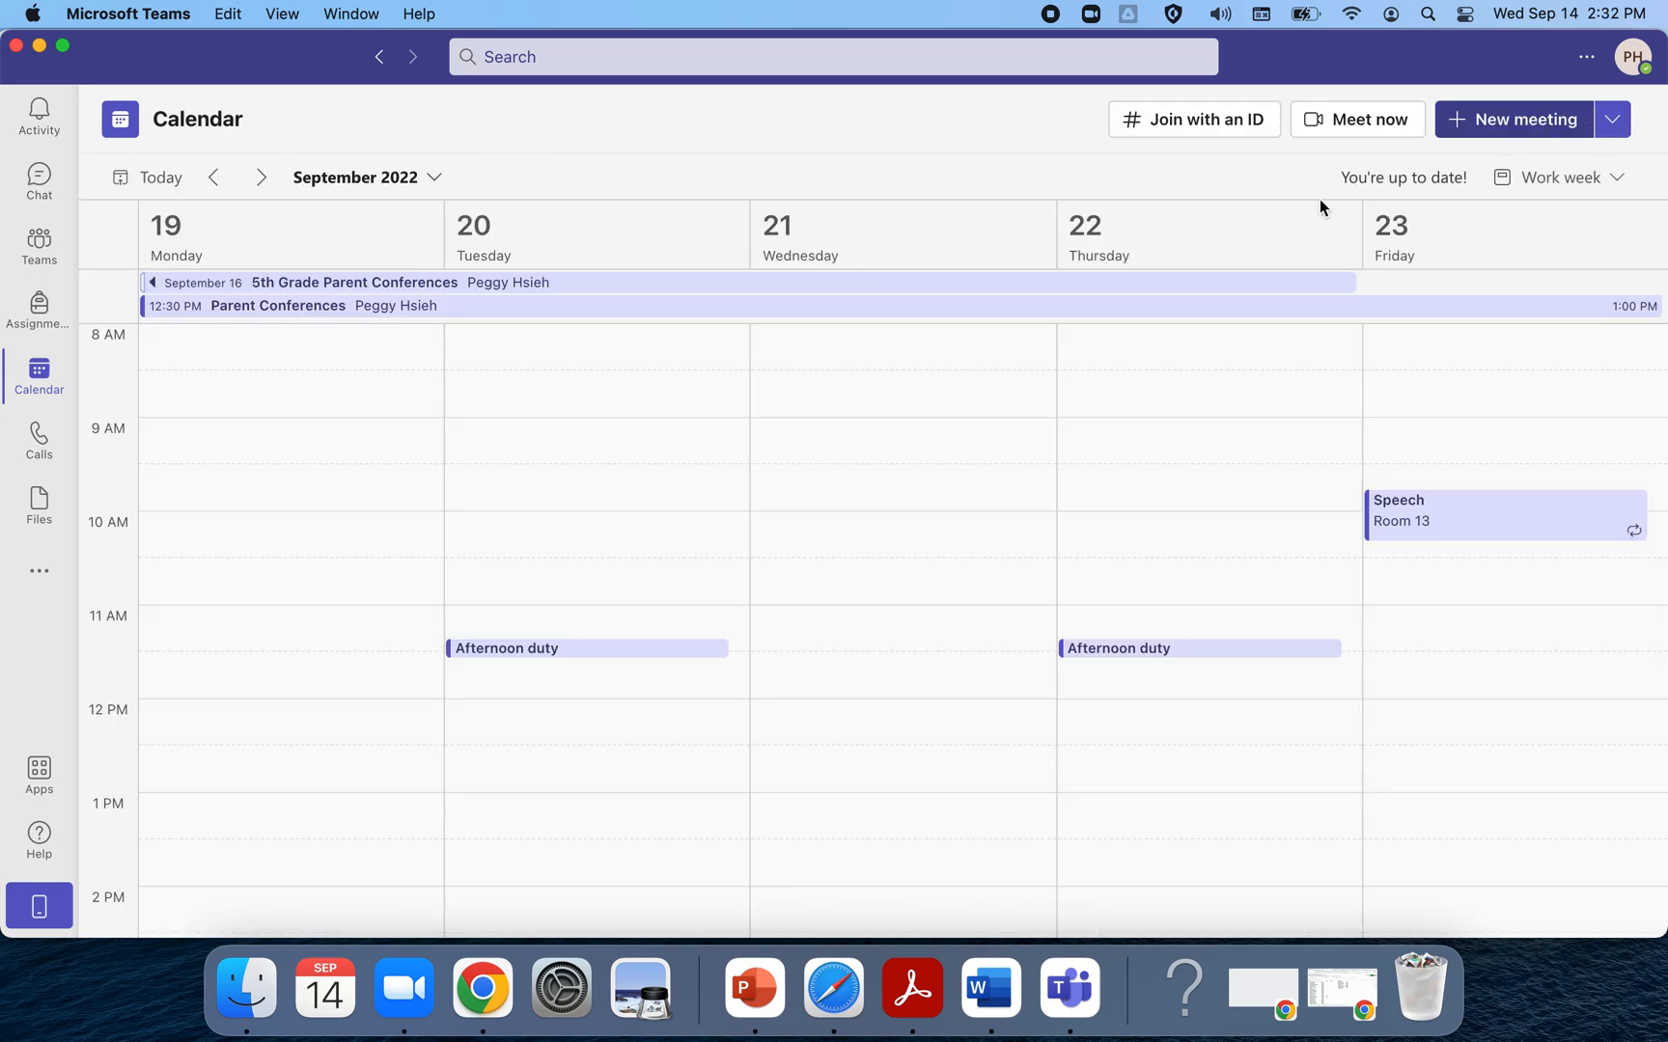
{"action": "left_click", "coordinate": [816, 321]}
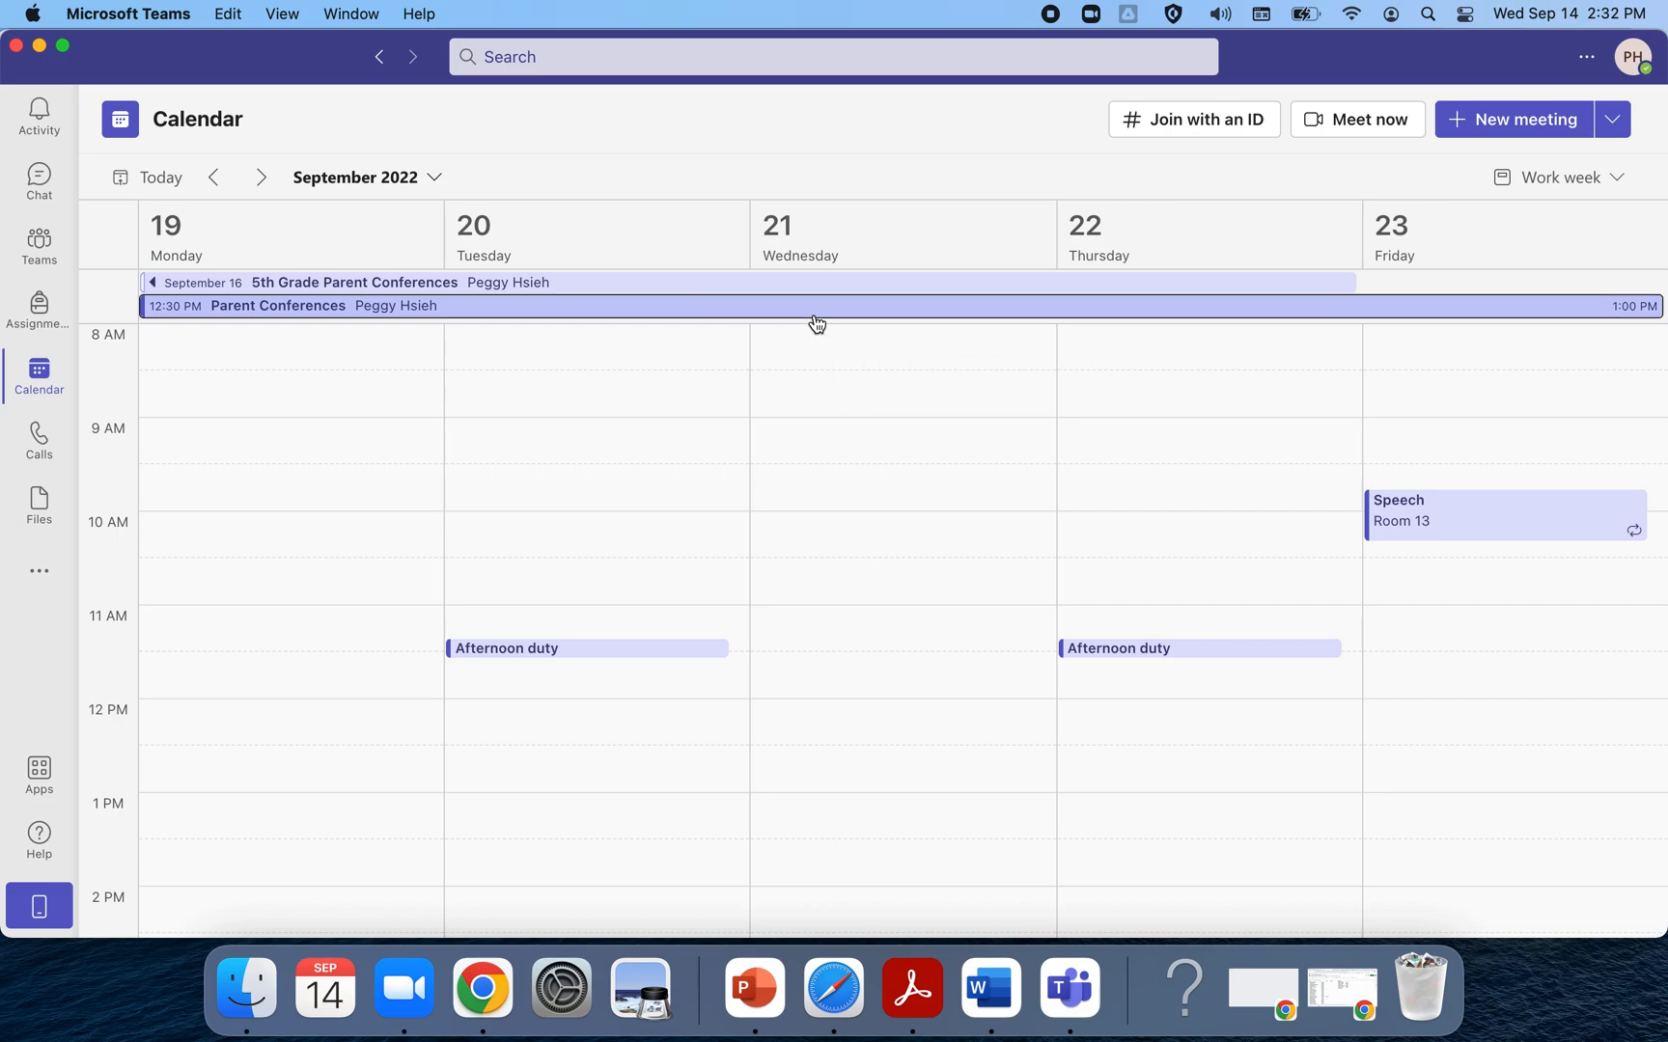
{"action": "mouse_move", "coordinate": [473, 600]}
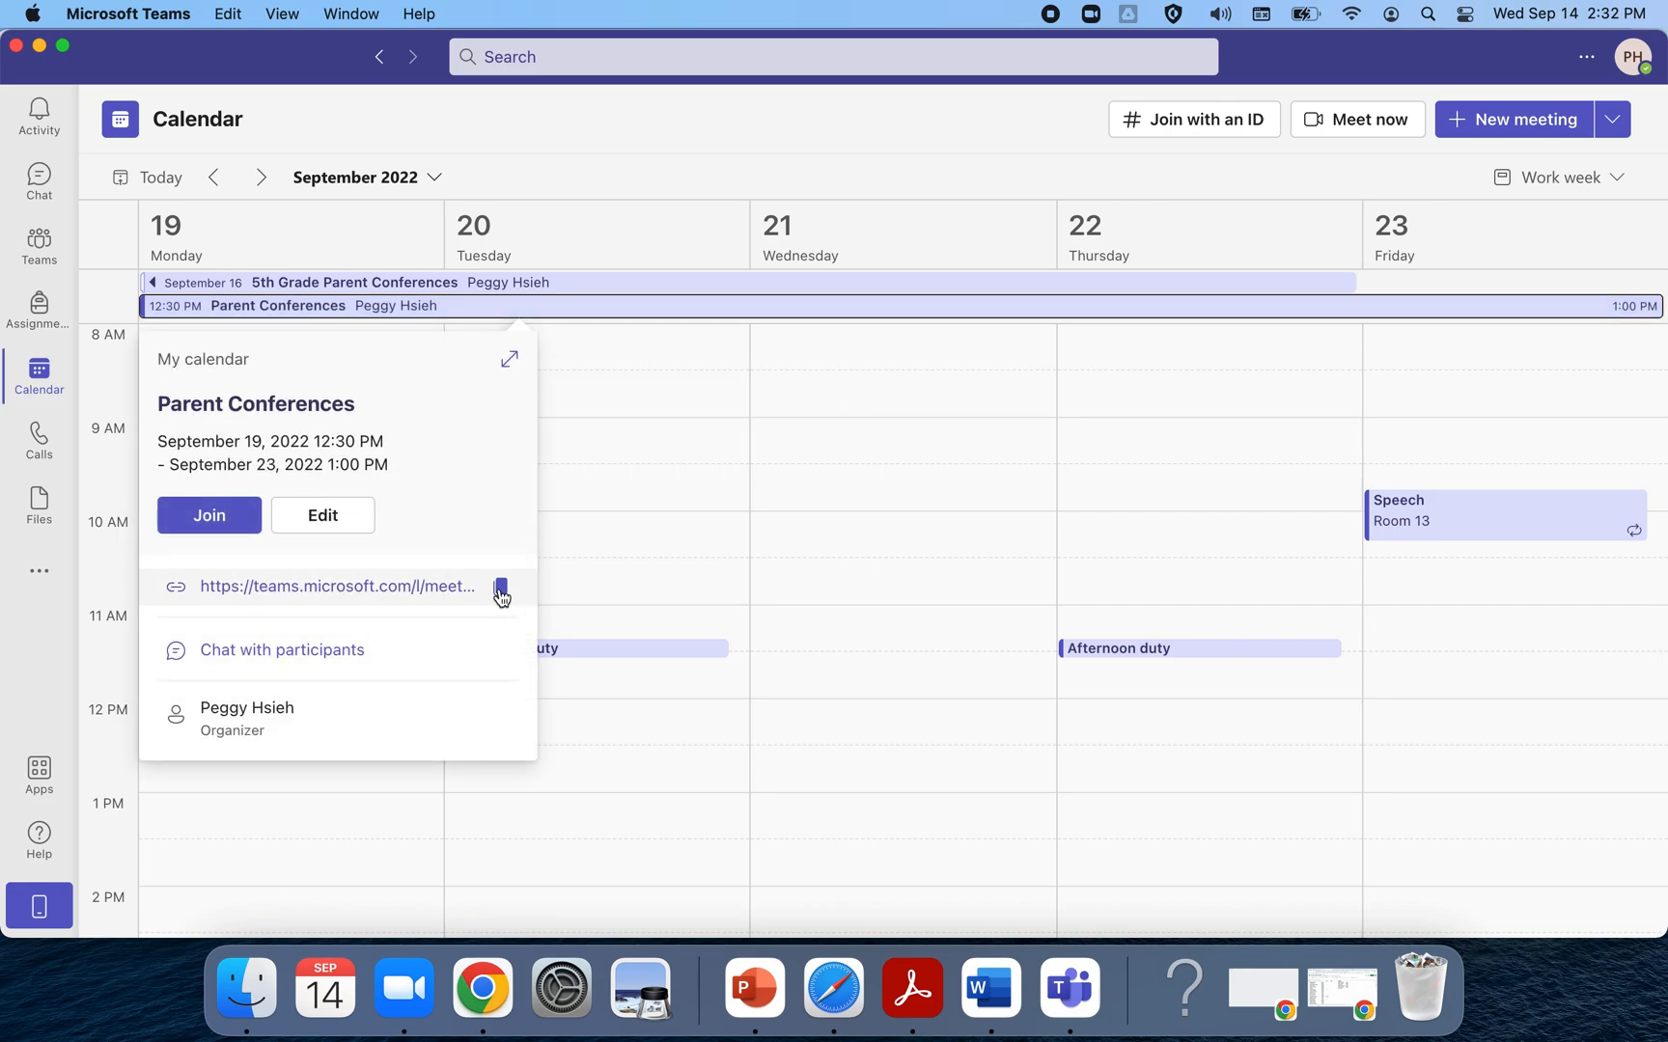
{"action": "left_click", "coordinate": [500, 590]}
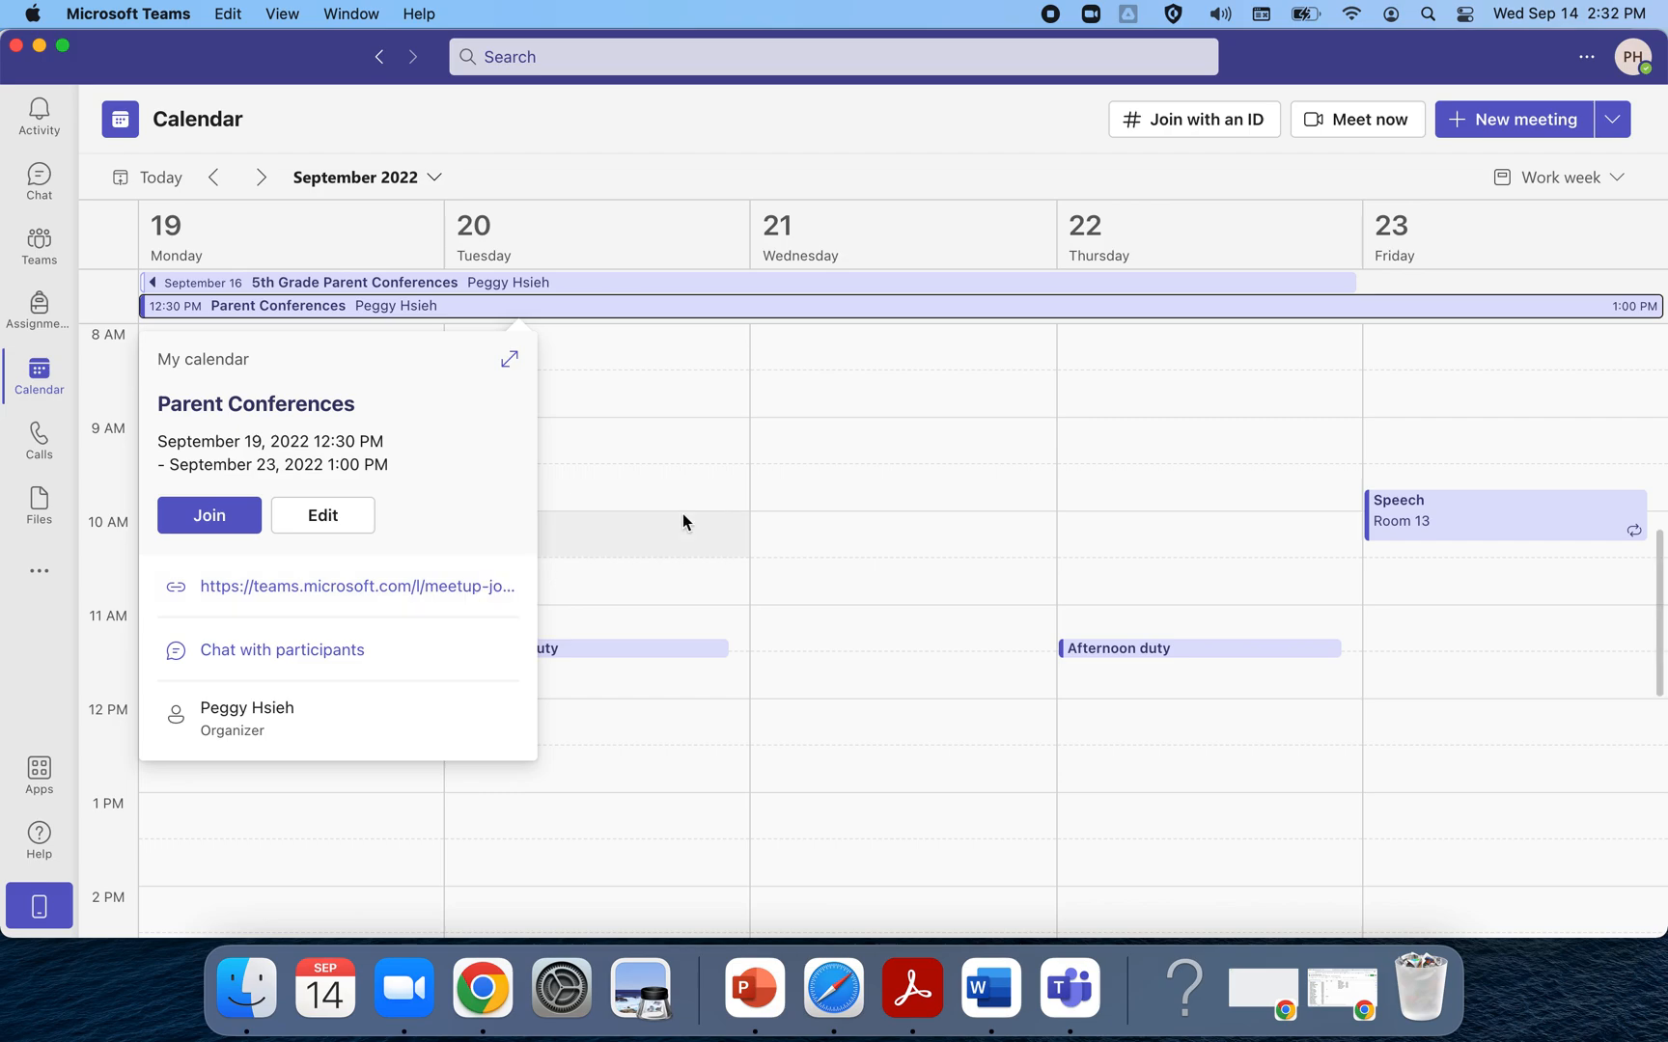
{"action": "left_click", "coordinate": [890, 413]}
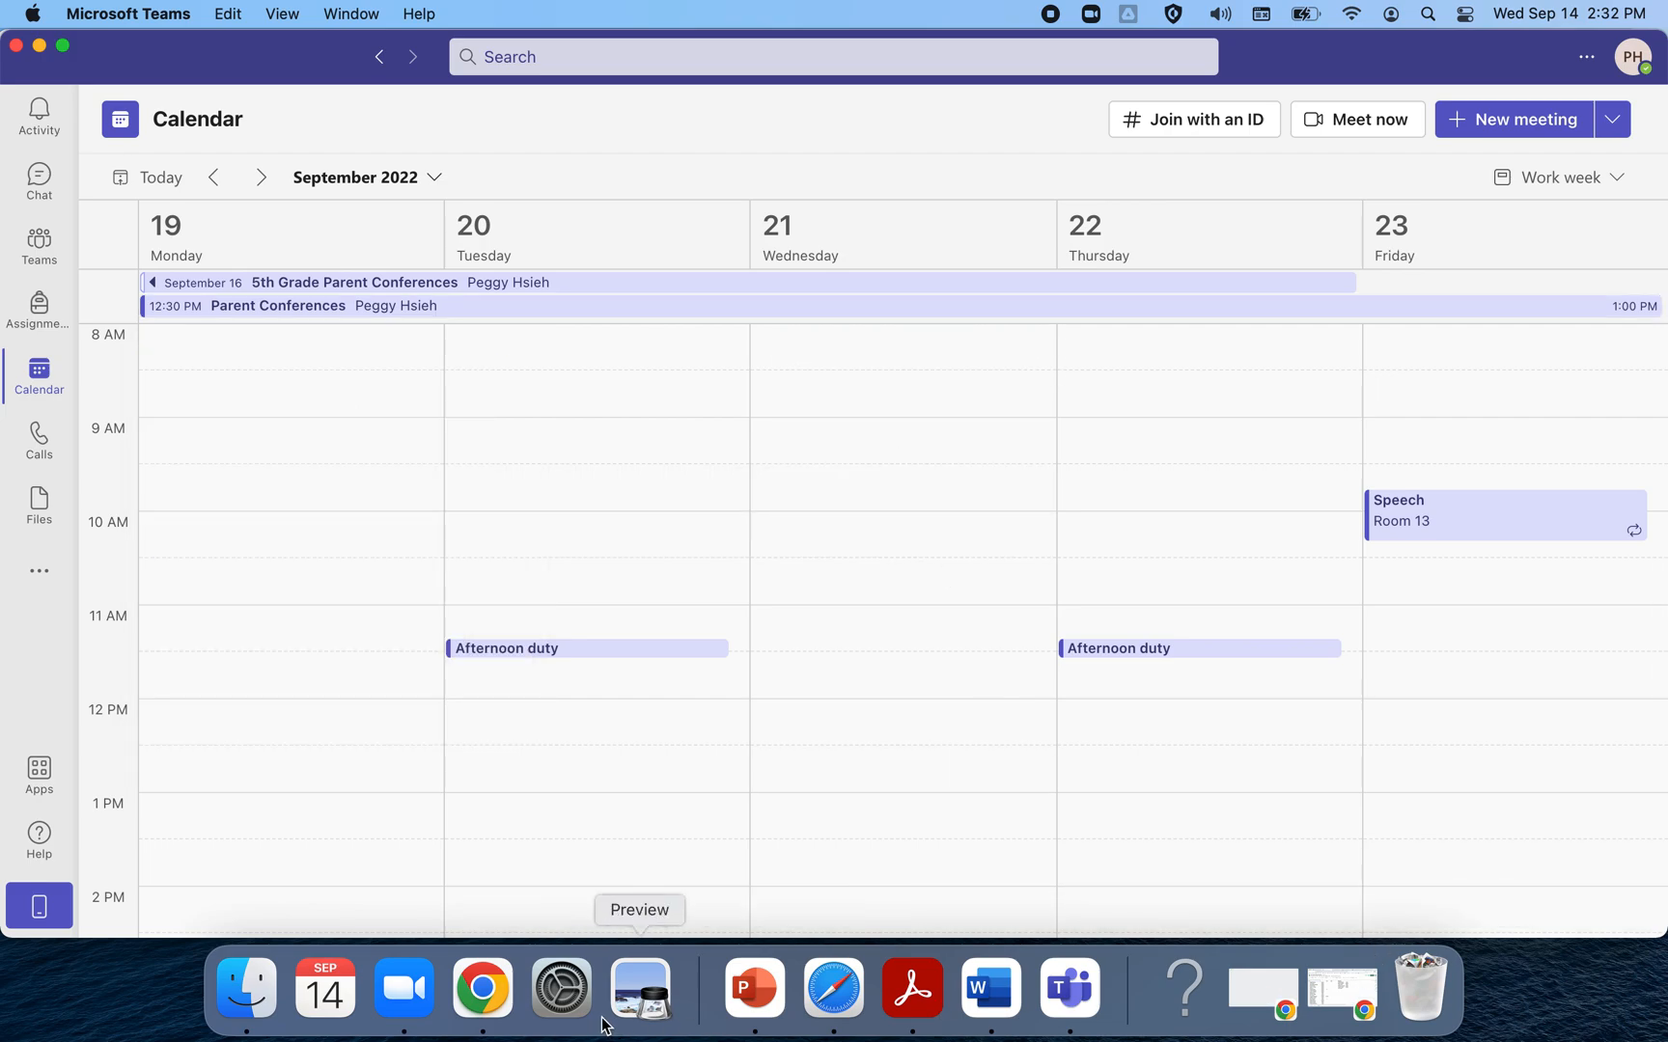
On the SignUpGenius sign-up page, follow the 'CLICK HERE TO JOIN MEETING' Teams link
{"action": "left_click", "coordinate": [482, 989]}
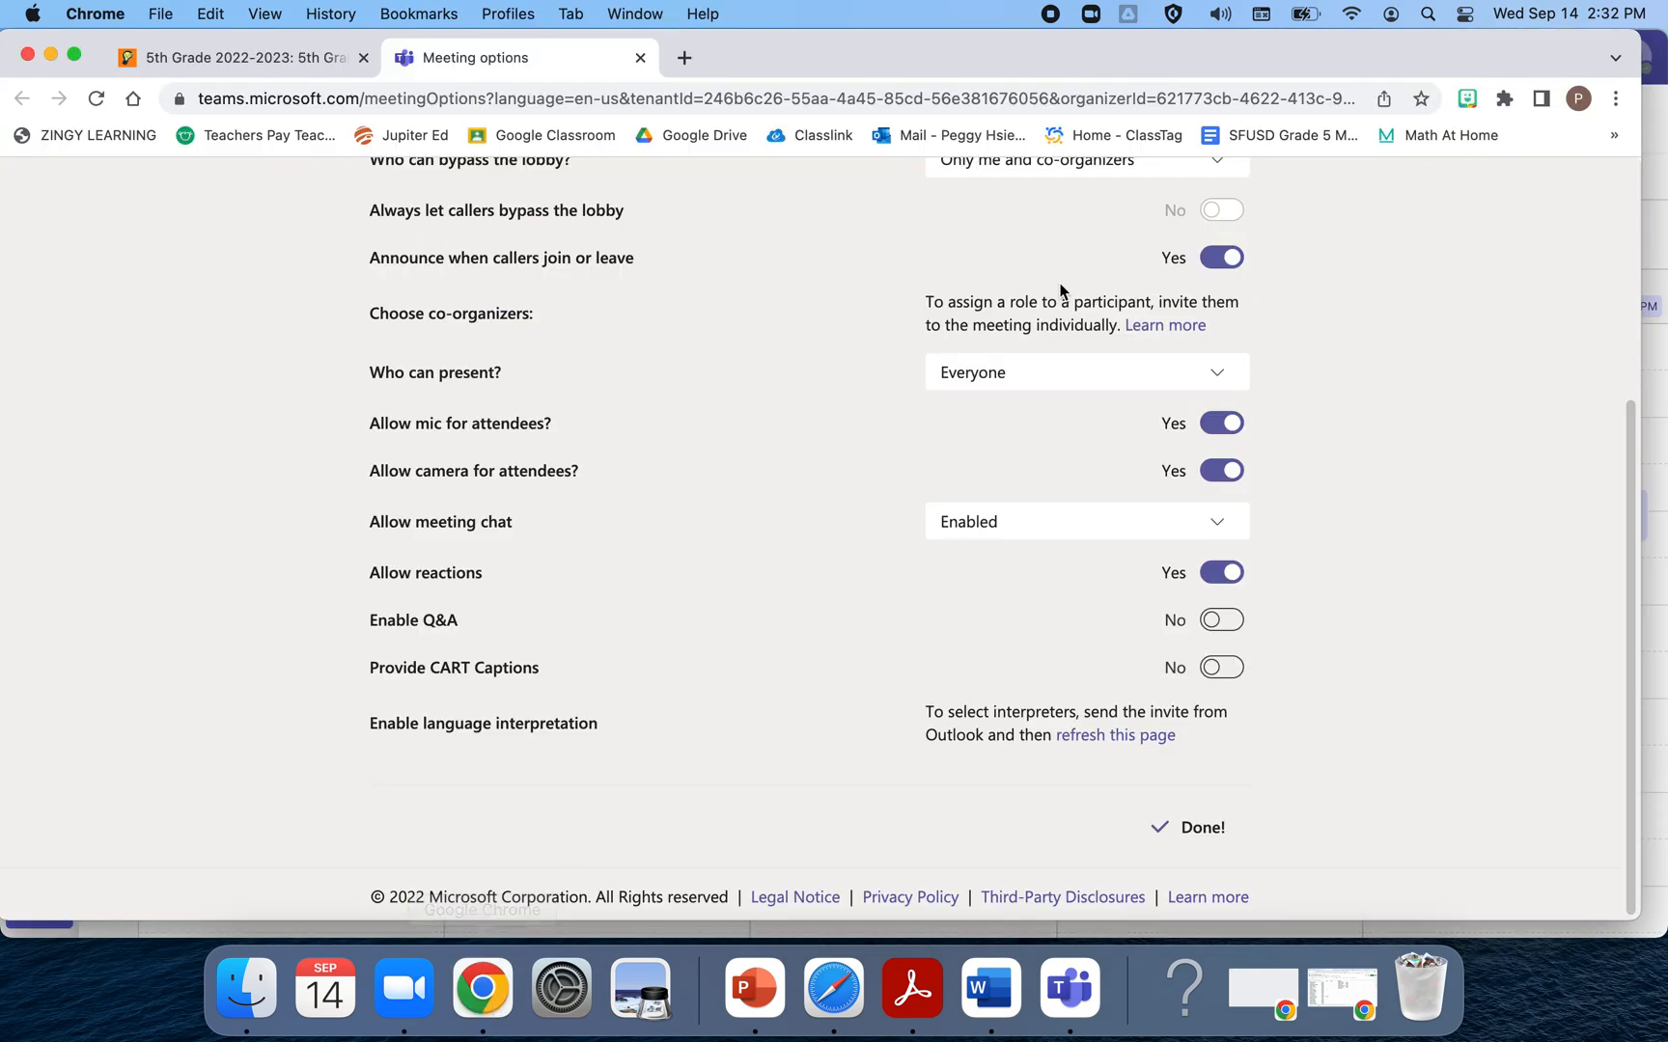
{"action": "left_click", "coordinate": [205, 55]}
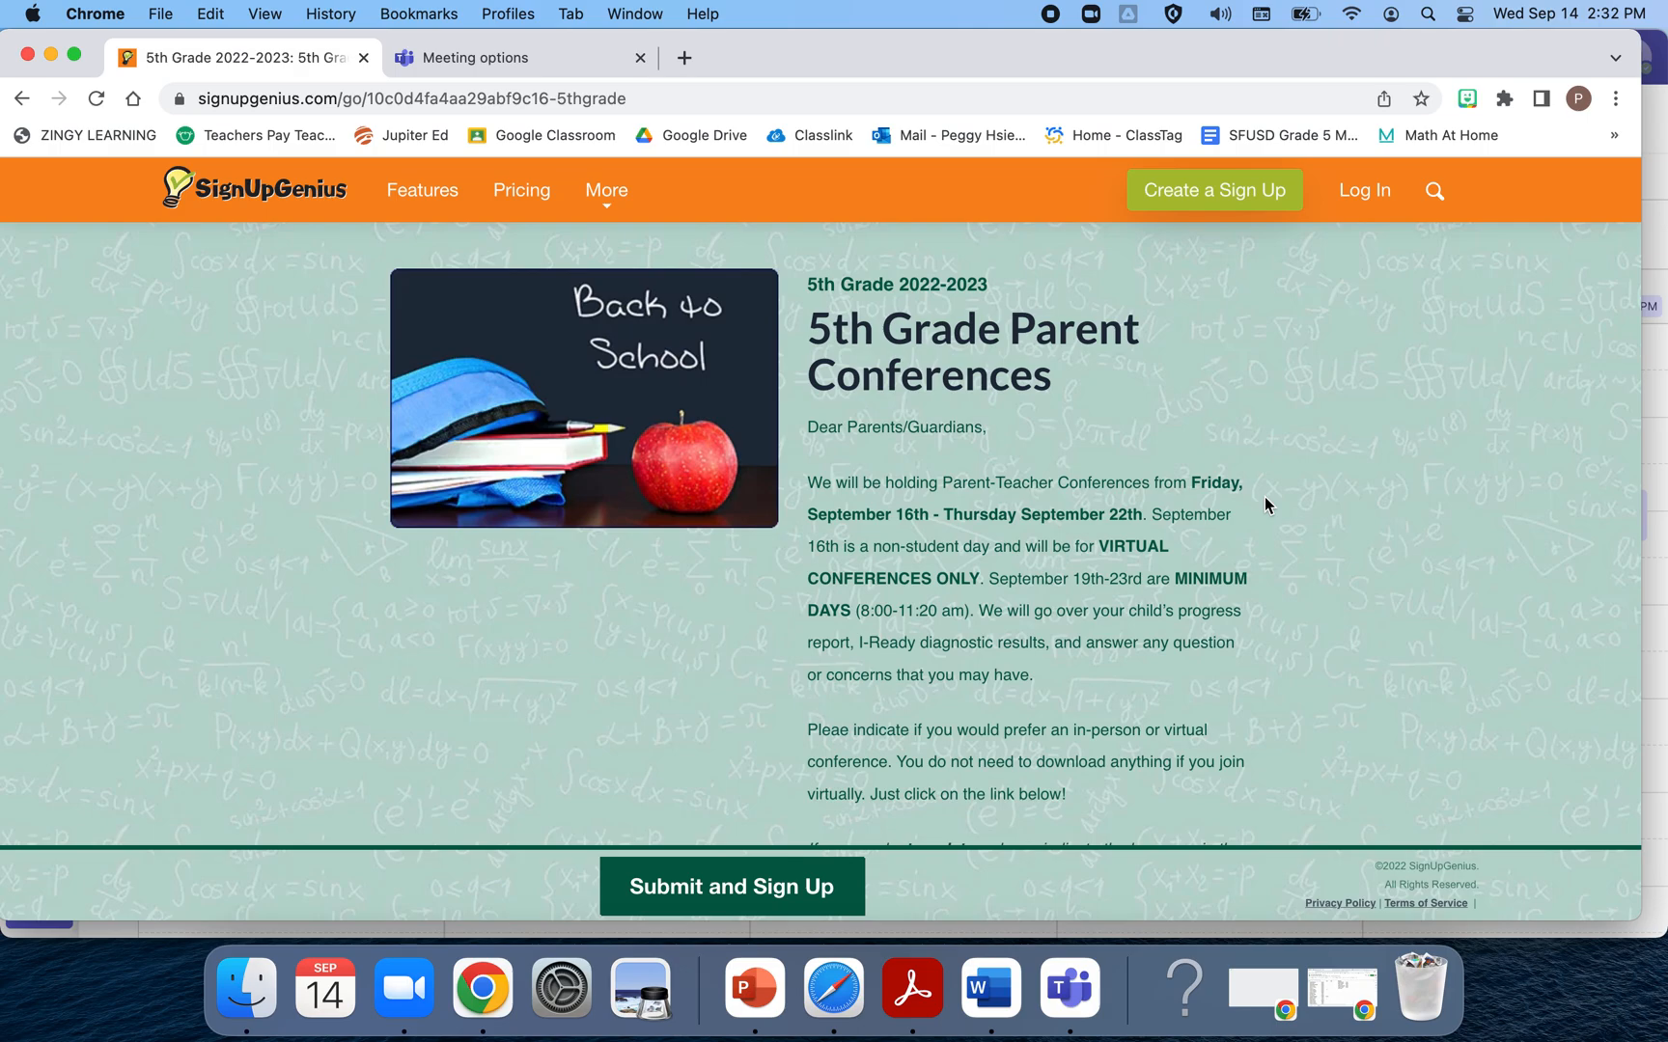
{"action": "scroll", "coordinate": [1317, 579], "scroll_direction": "down", "scroll_amount": 2}
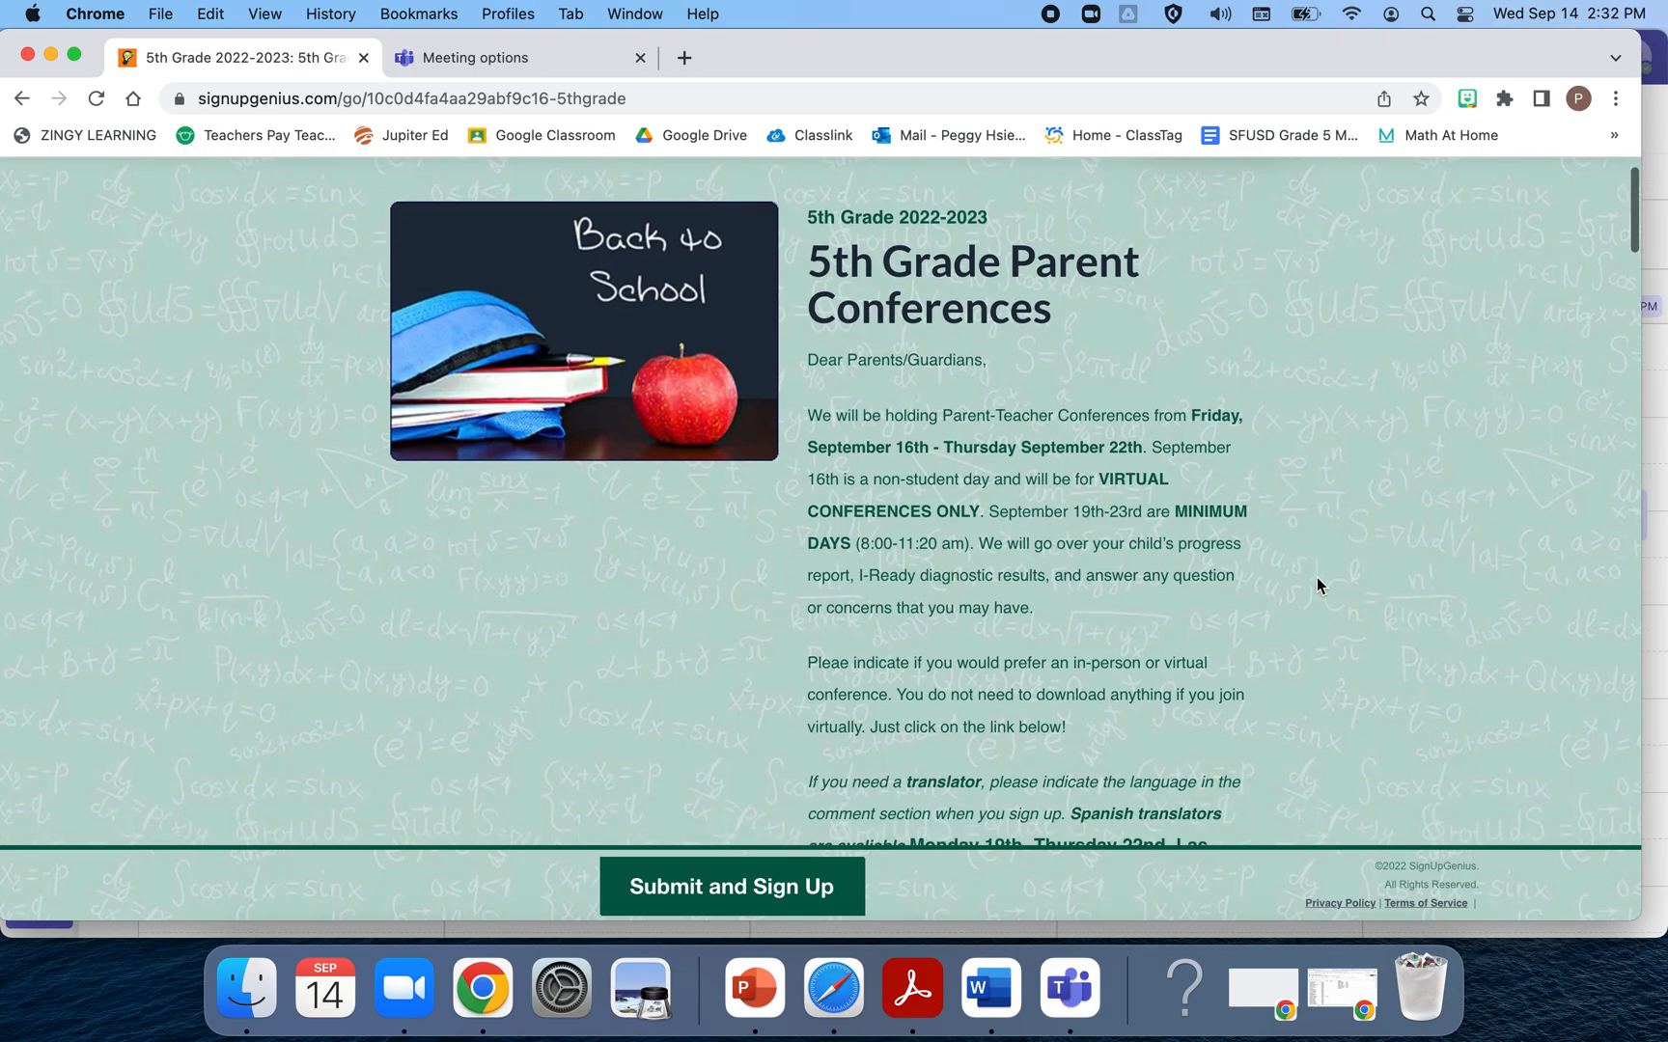
{"action": "scroll", "coordinate": [1318, 584], "scroll_direction": "up", "scroll_amount": 2}
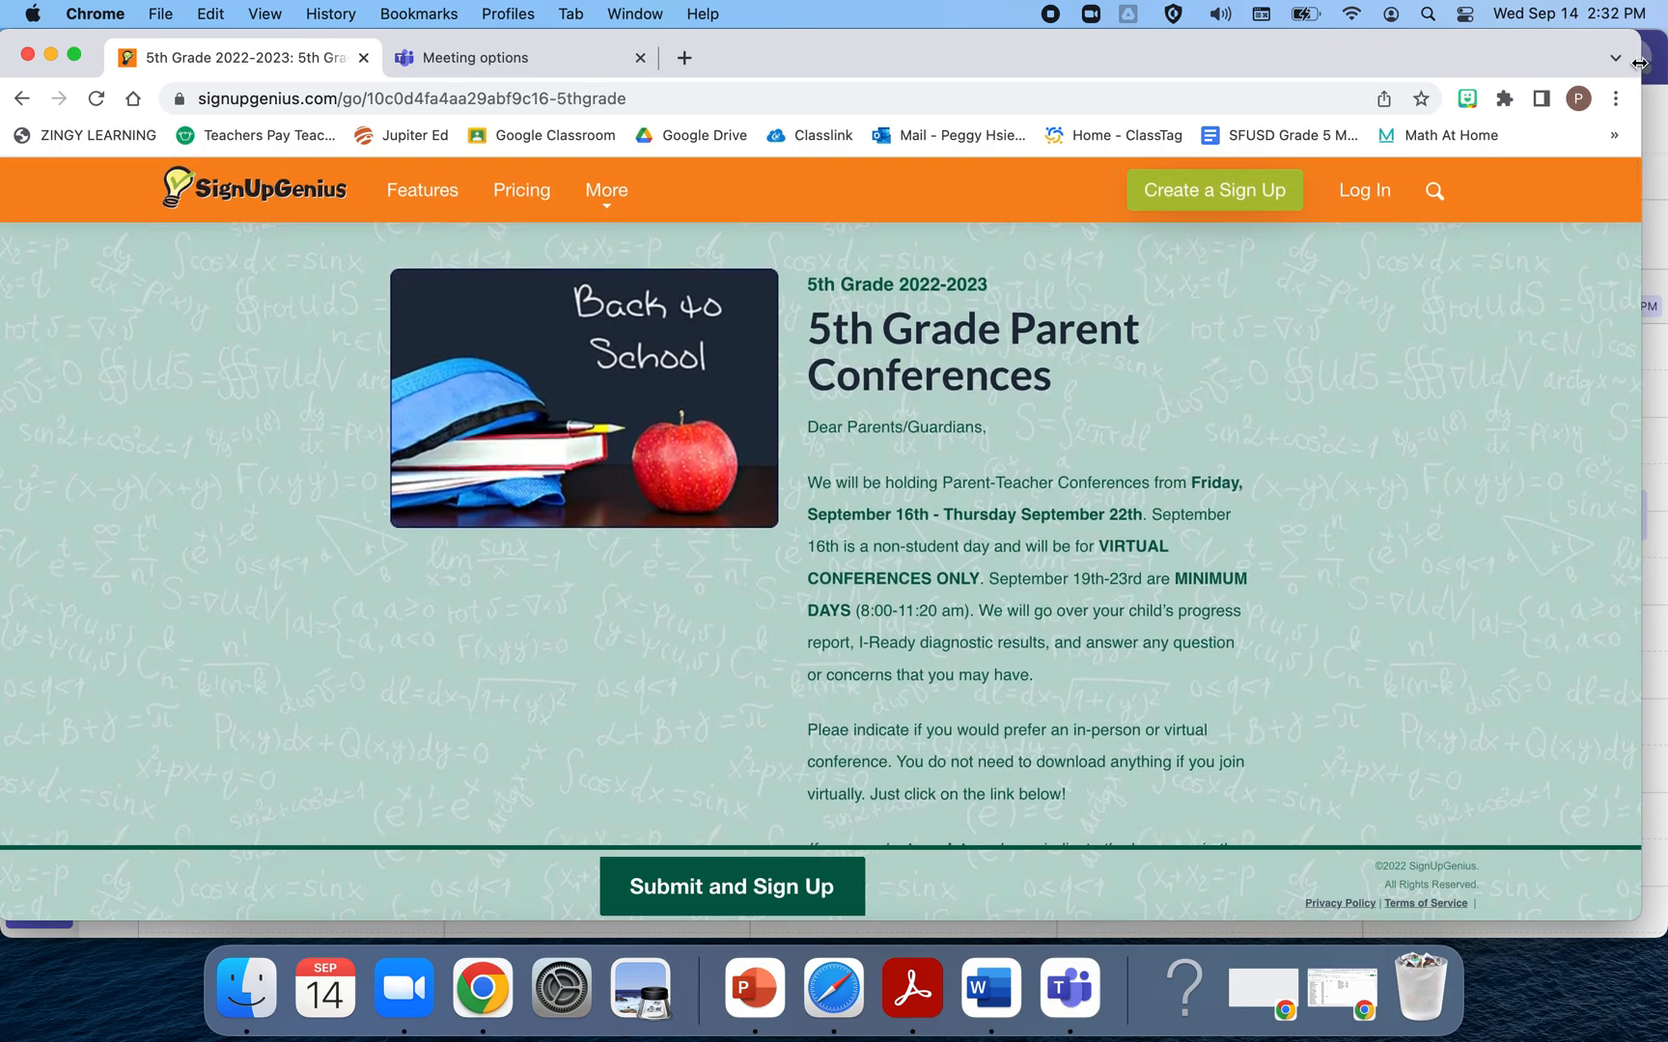
{"action": "left_click_drag", "start_coordinate": [1638, 62], "coordinate": [1667, 62]}
{"action": "scroll", "coordinate": [1385, 683], "scroll_direction": "down", "scroll_amount": 3}
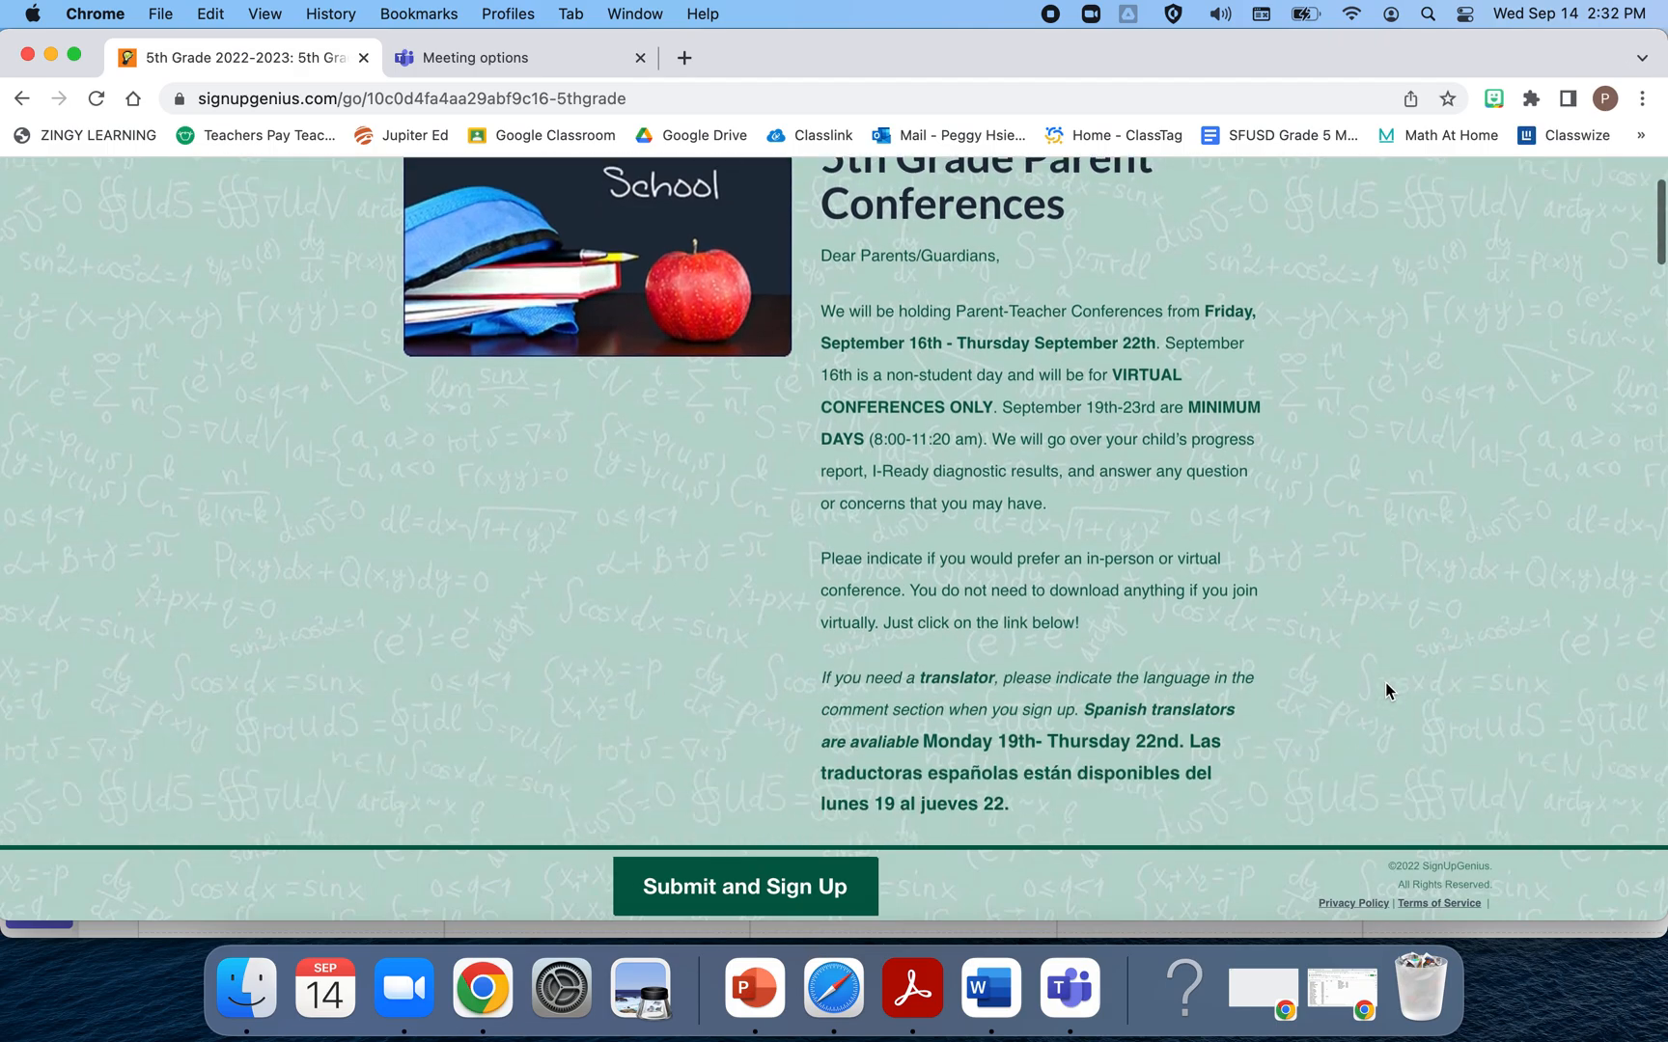
{"action": "scroll", "coordinate": [1384, 690], "scroll_direction": "down", "scroll_amount": 2}
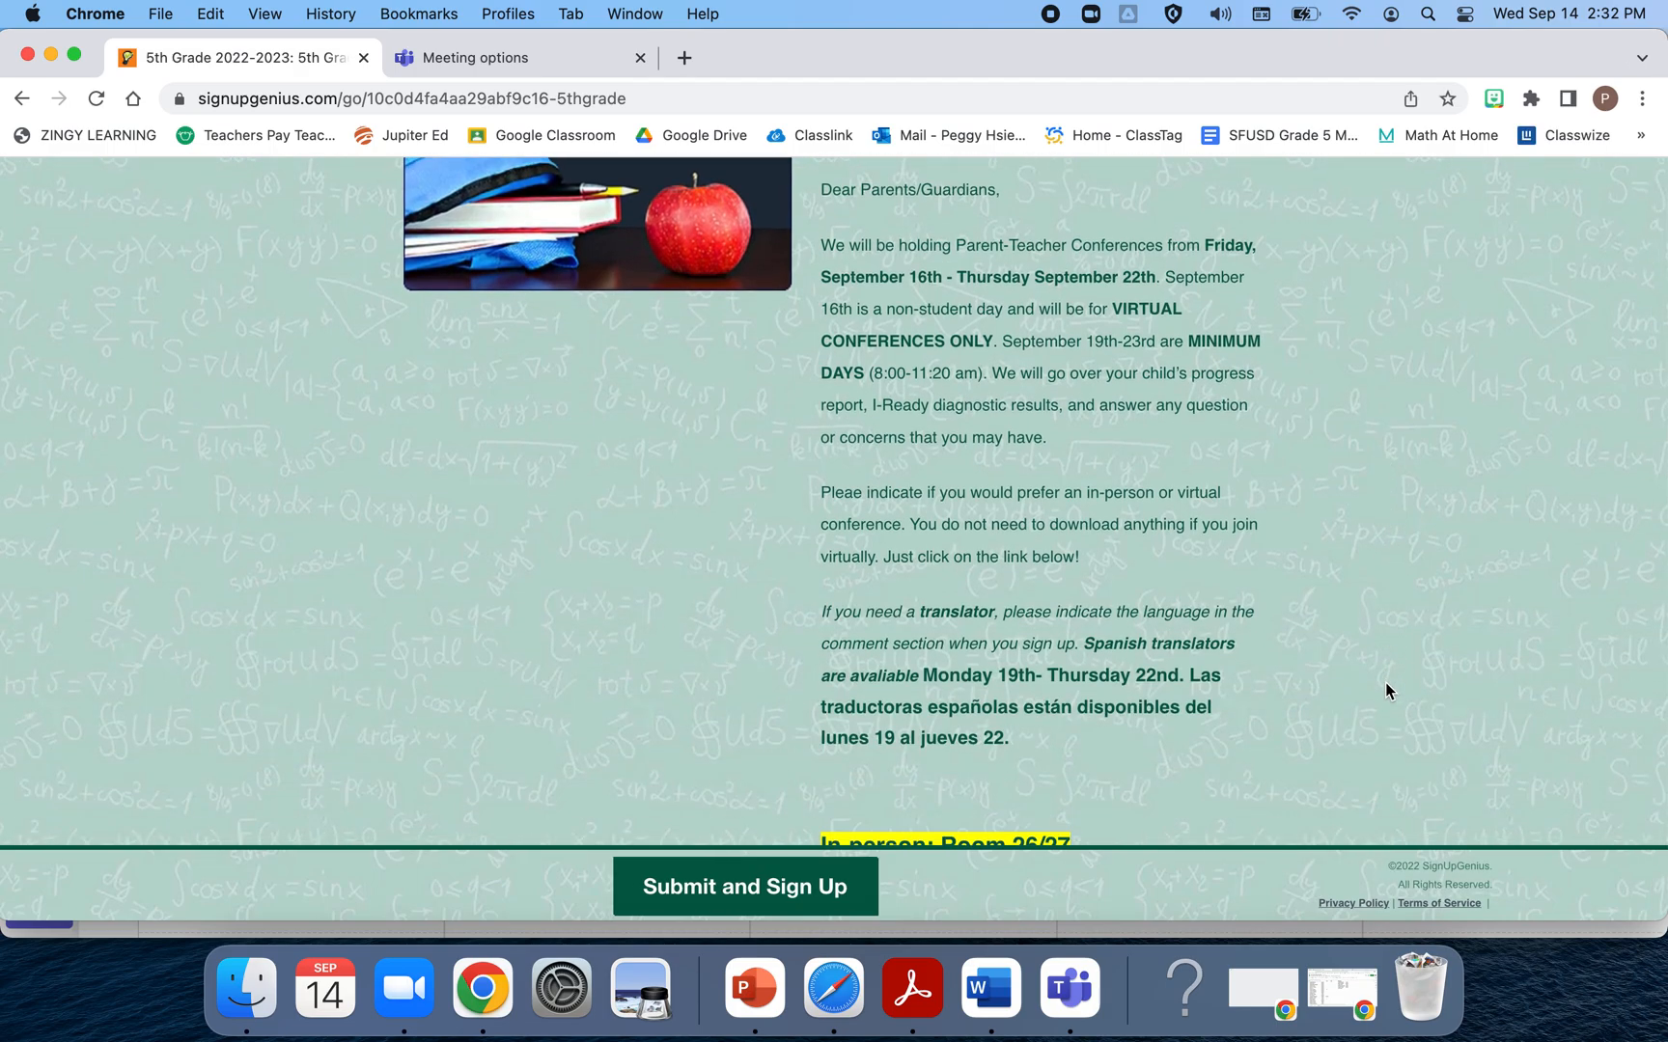
{"action": "scroll", "coordinate": [1385, 691], "scroll_direction": "down", "scroll_amount": 3}
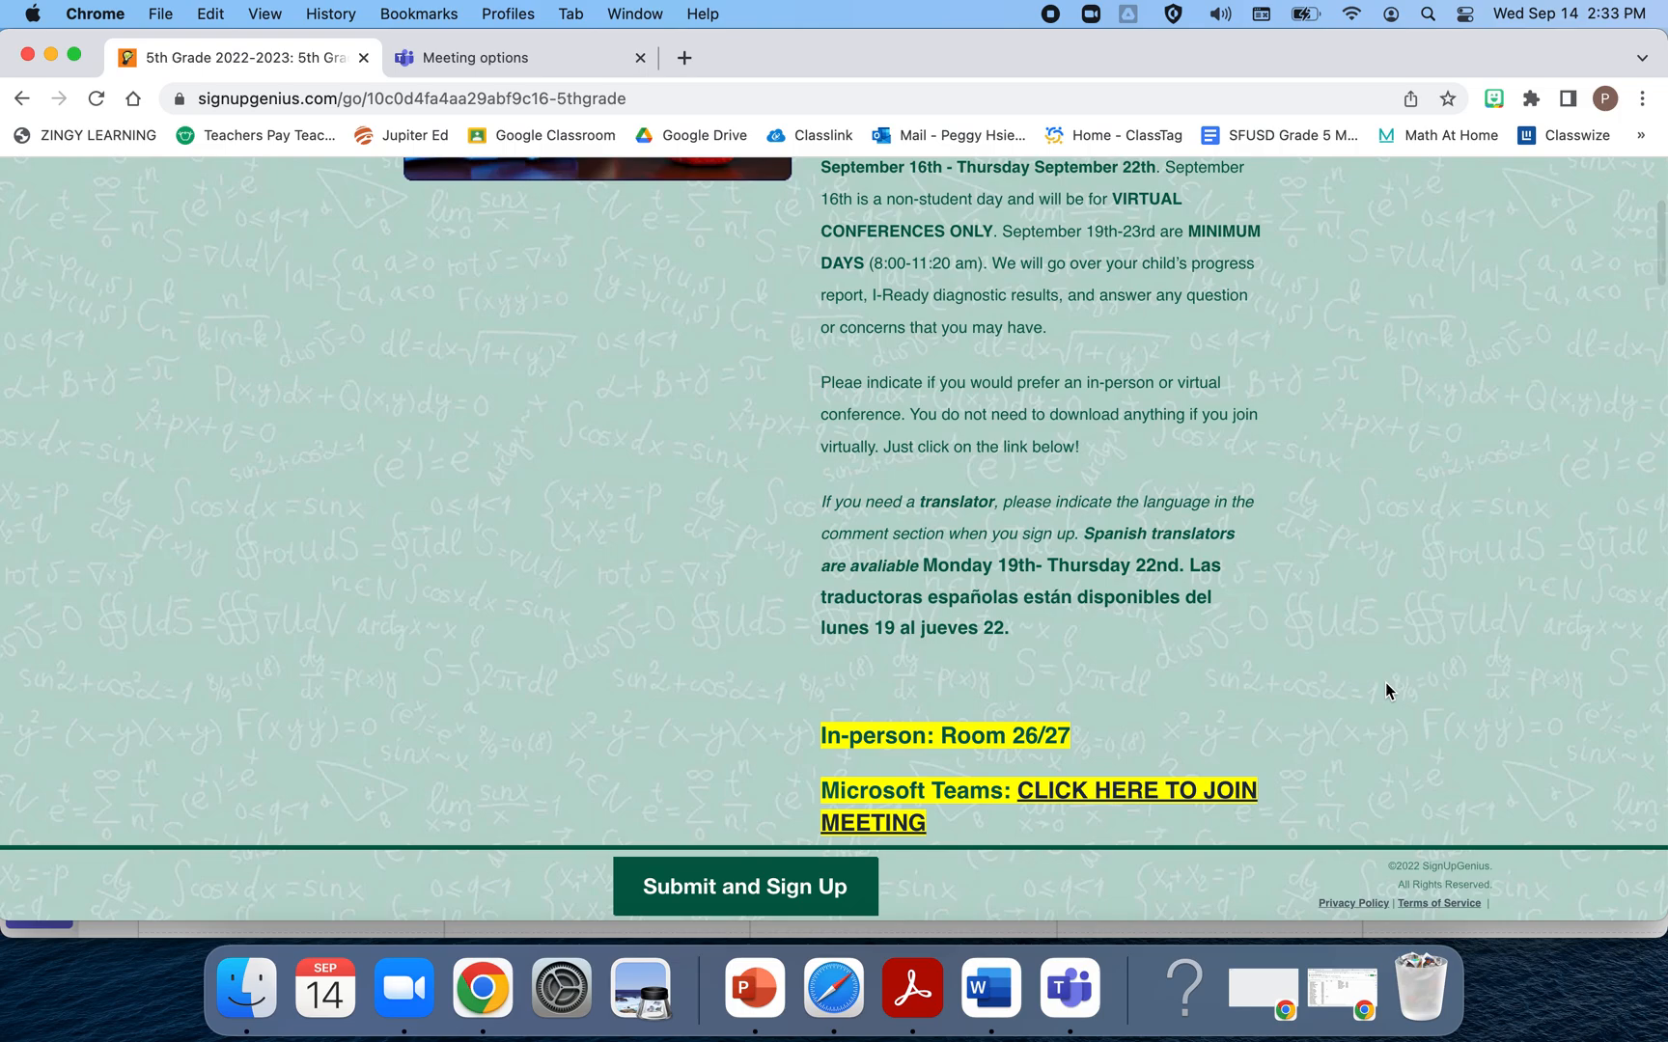
{"action": "scroll", "coordinate": [1384, 691], "scroll_direction": "down", "scroll_amount": 5}
{"action": "scroll", "coordinate": [734, 692], "scroll_direction": "up", "scroll_amount": 2}
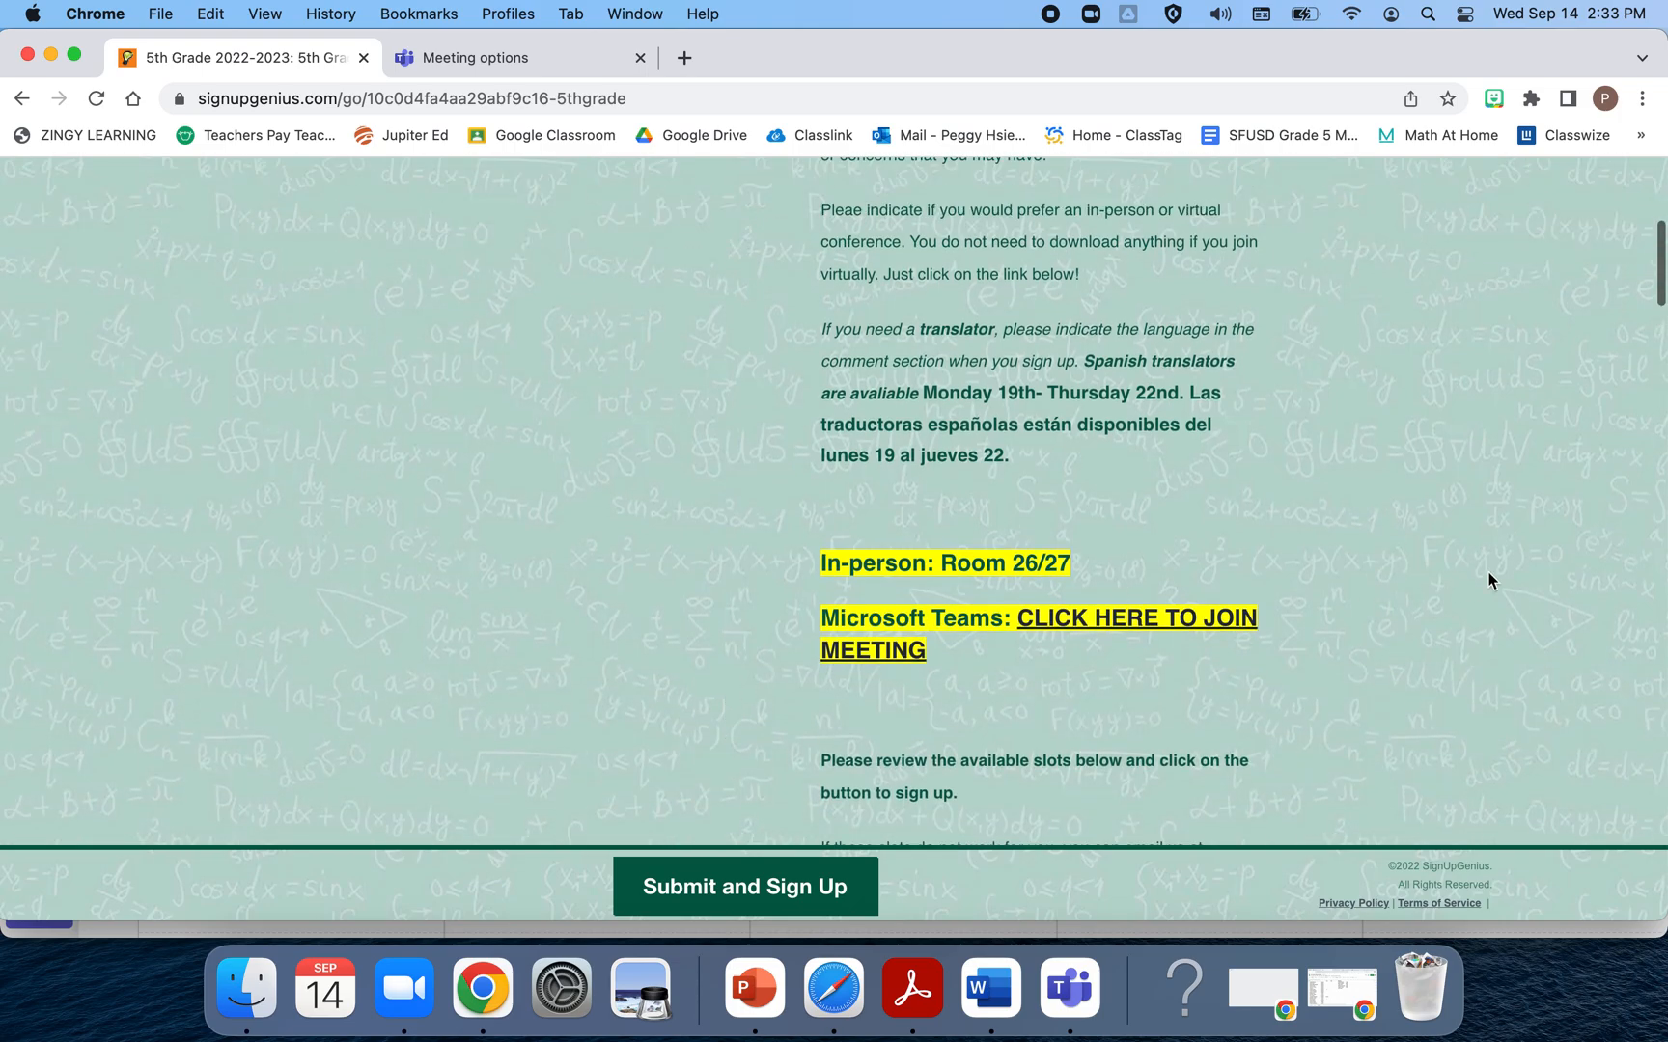
{"action": "scroll", "coordinate": [1243, 592], "scroll_direction": "down", "scroll_amount": 2}
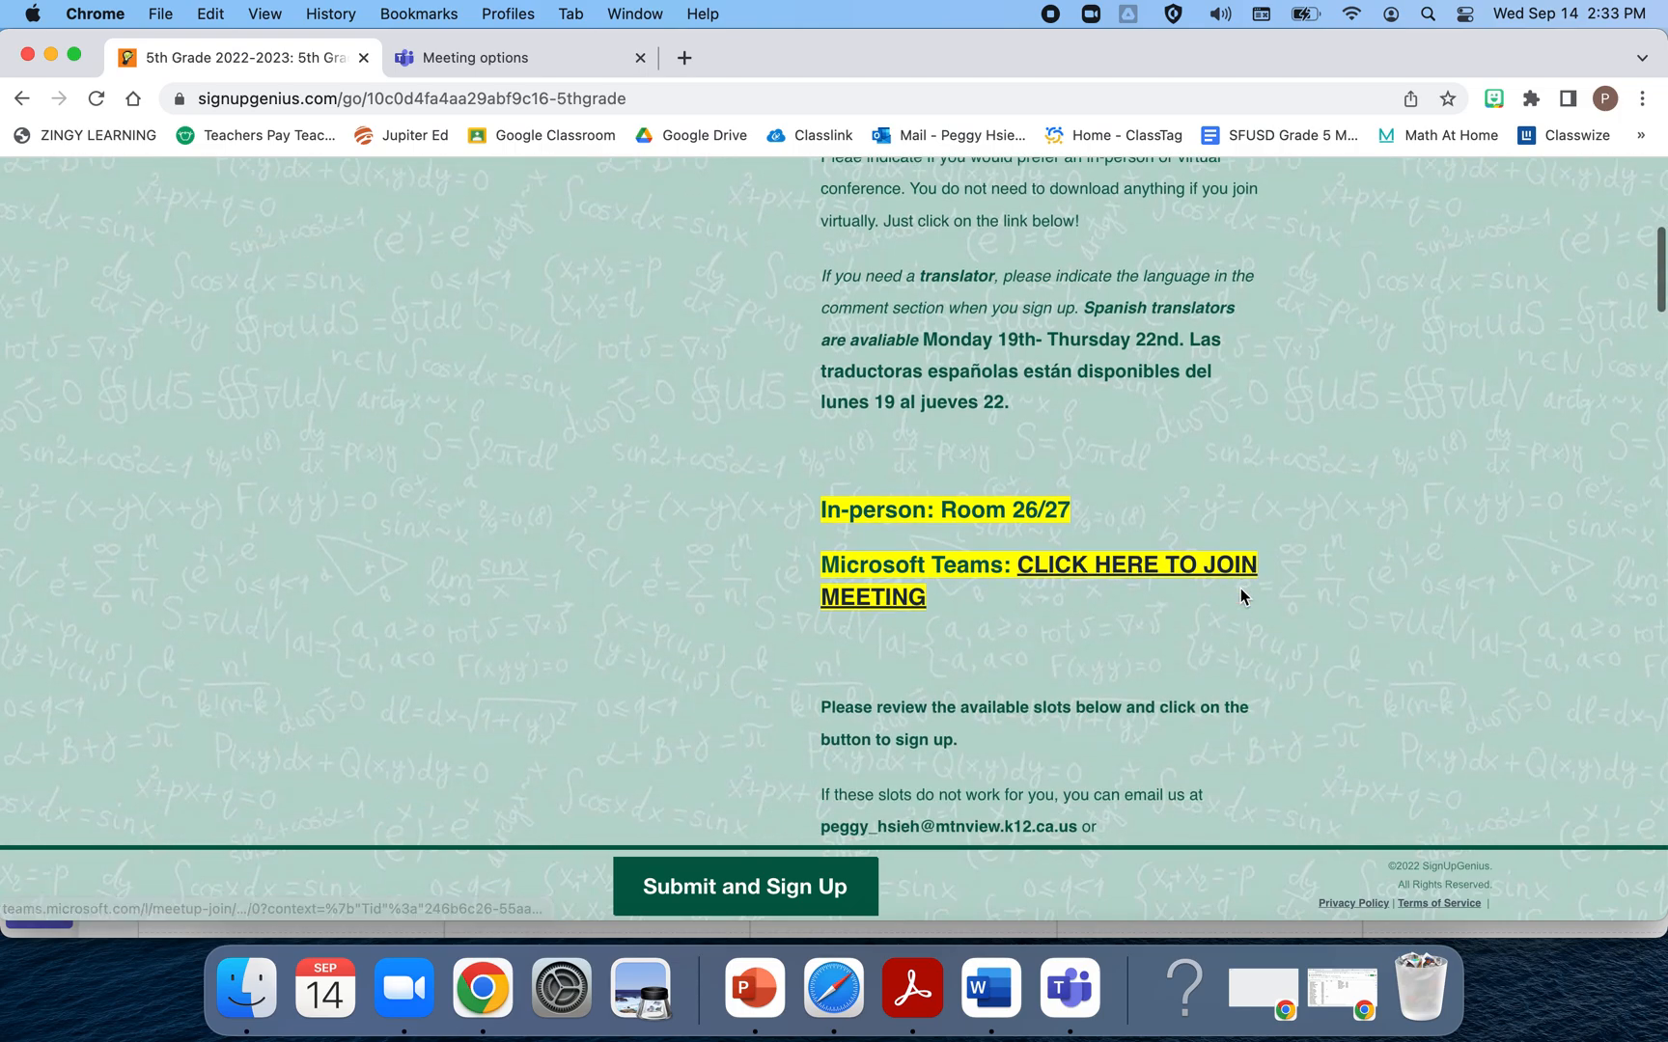
{"action": "left_click", "coordinate": [1099, 576]}
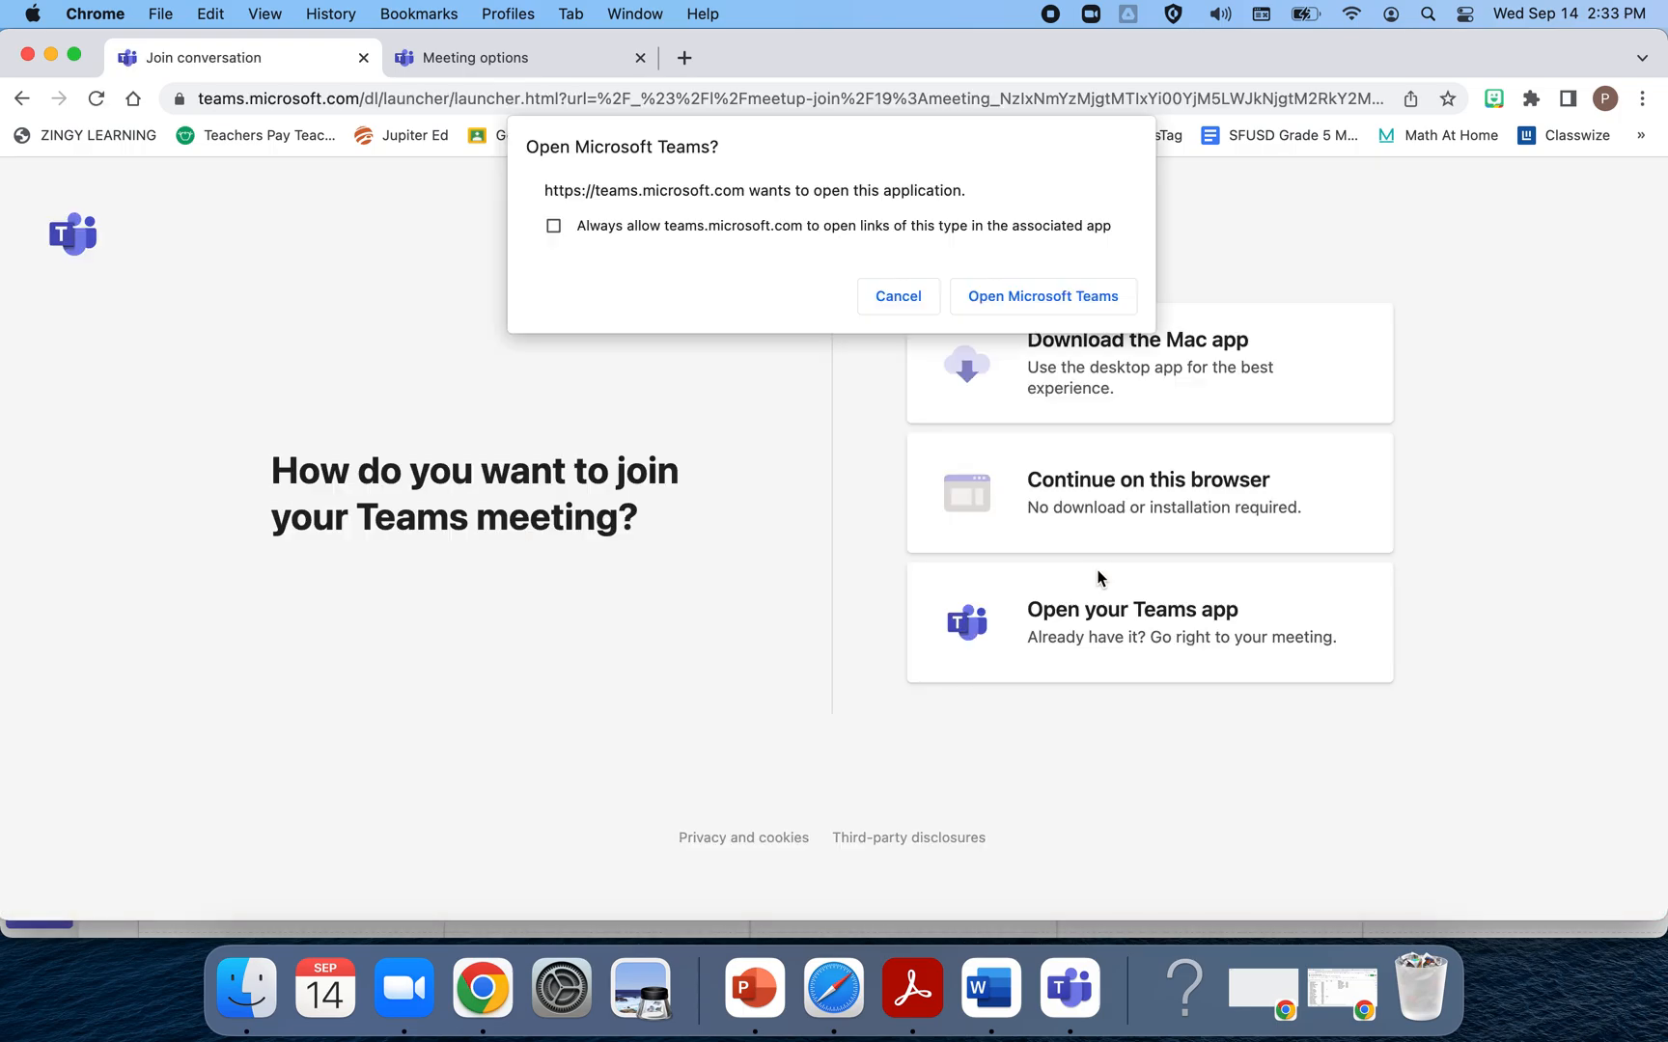
Cancel the 'Open Microsoft Teams?' prompt to stay on the web join page
{"action": "left_click", "coordinate": [884, 294]}
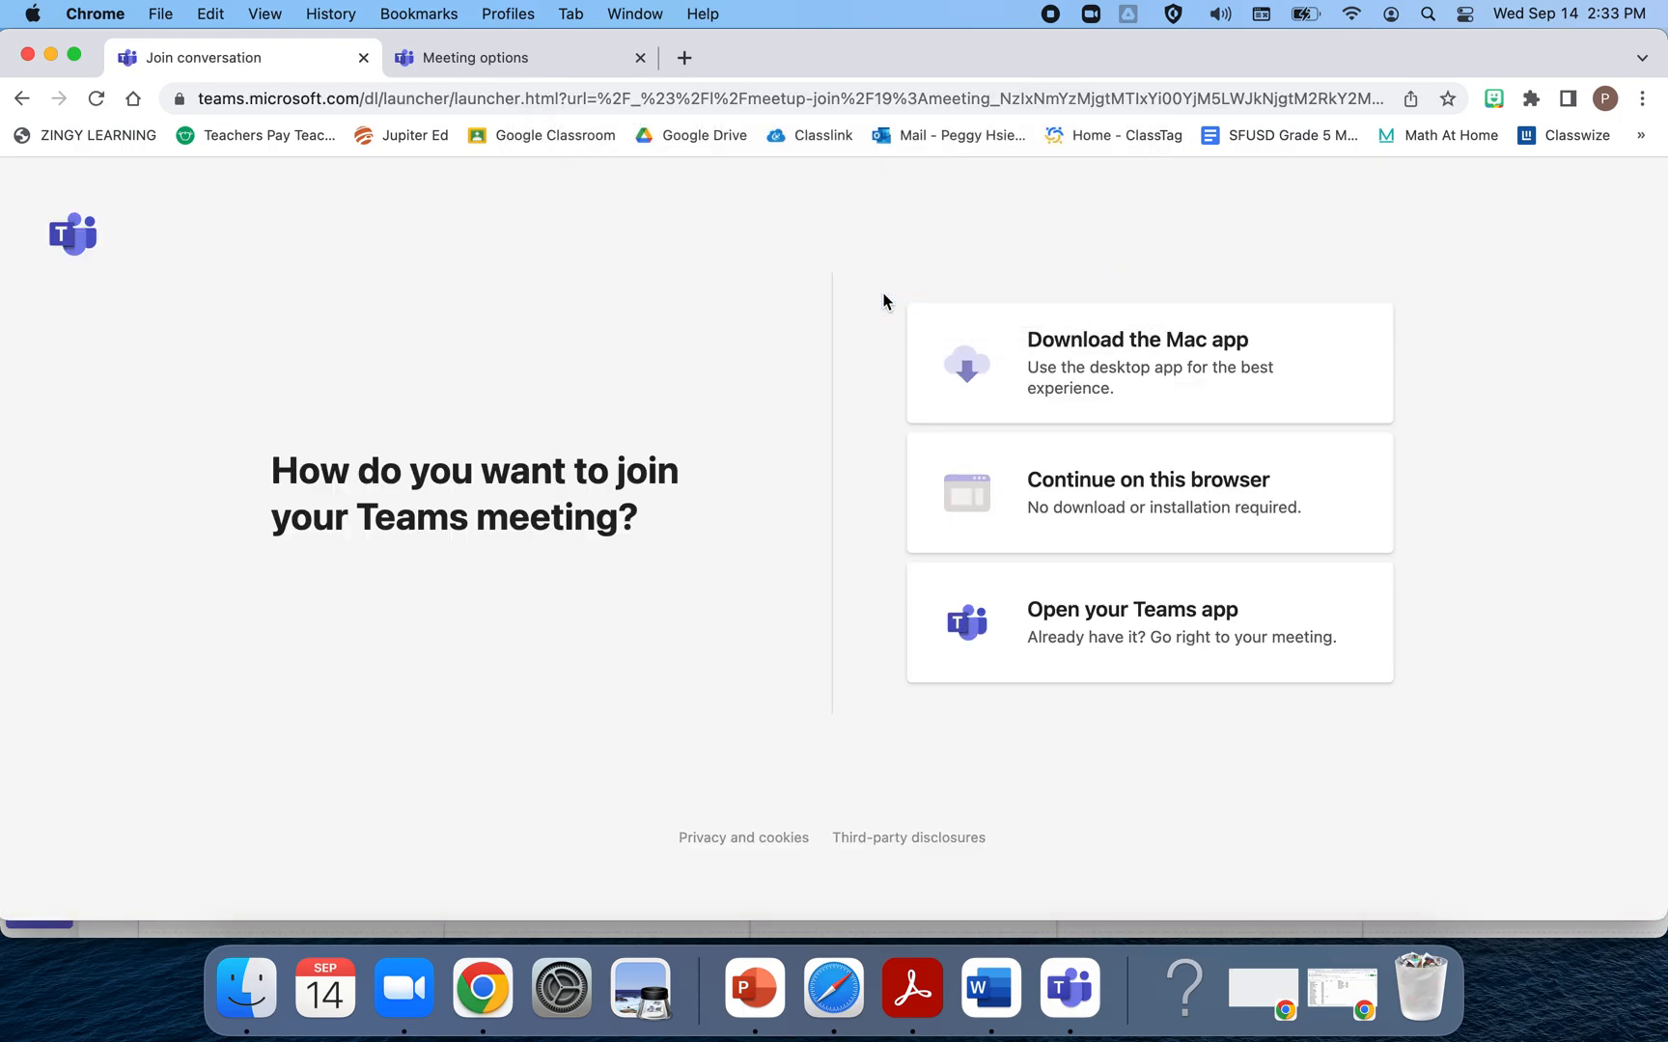